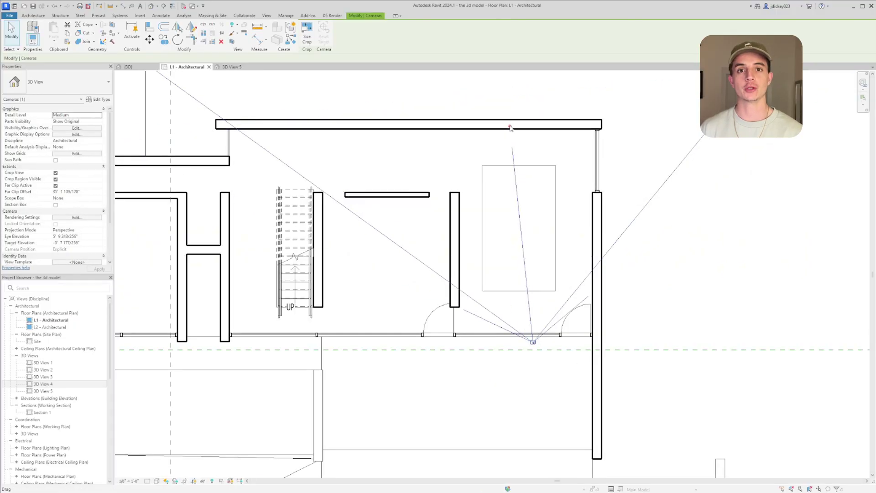
Re-aim the camera across the room and set its 3D view's target elevation to 5' 6".
{"action": "left_click_drag", "start_coordinate": [510, 128], "coordinate": [504, 131]}
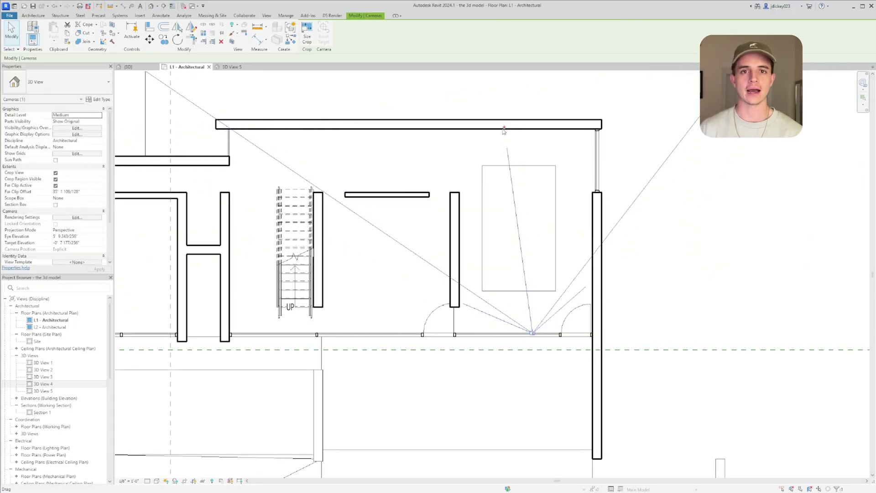
{"action": "left_click", "coordinate": [232, 67]}
{"action": "left_click", "coordinate": [91, 237]}
{"action": "left_click", "coordinate": [90, 243]}
{"action": "type", "text": "5' 6\""}
{"action": "left_click", "coordinate": [99, 270]}
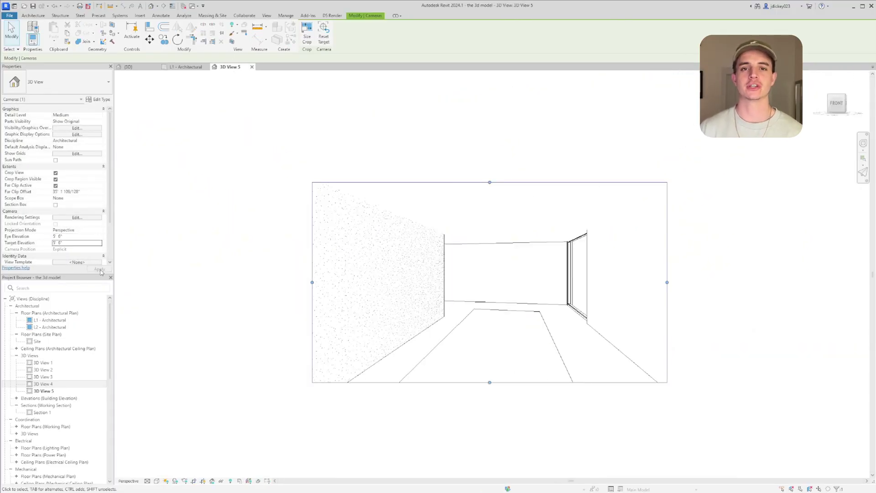
Hide the dotted left wall surface and scale the placed room image to fill the artboard.
{"action": "left_click", "coordinate": [379, 283]}
{"action": "left_click", "coordinate": [459, 135]}
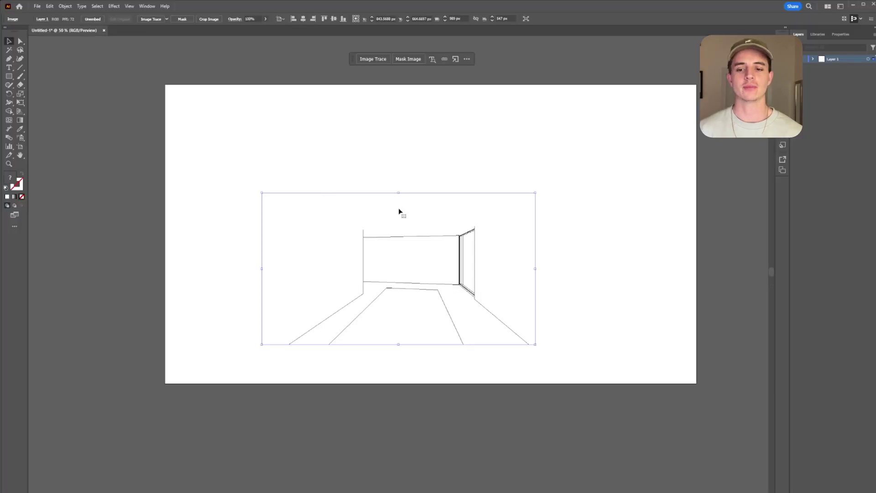
{"action": "left_click_drag", "start_coordinate": [534, 343], "coordinate": [720, 387]}
Draw Pen lines extending the left wall to the top-left corner and the right wall to the bottom-right corner.
{"action": "left_click", "coordinate": [220, 384]}
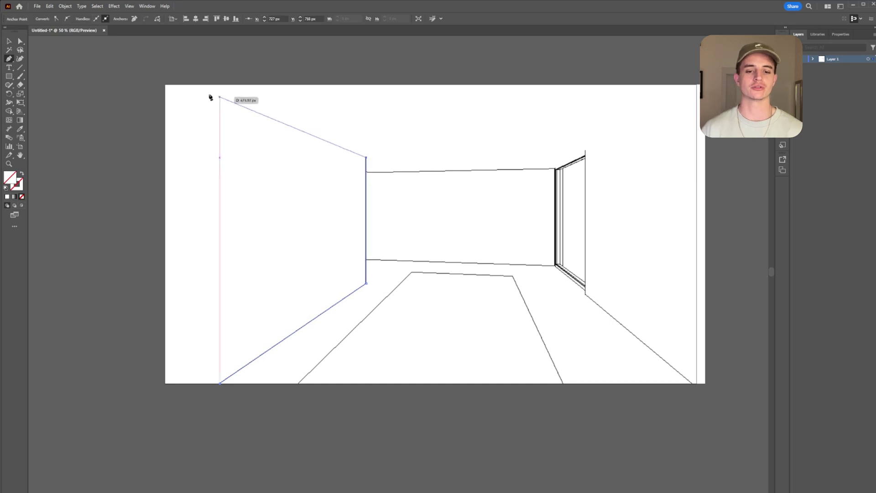
{"action": "left_click", "coordinate": [165, 85]}
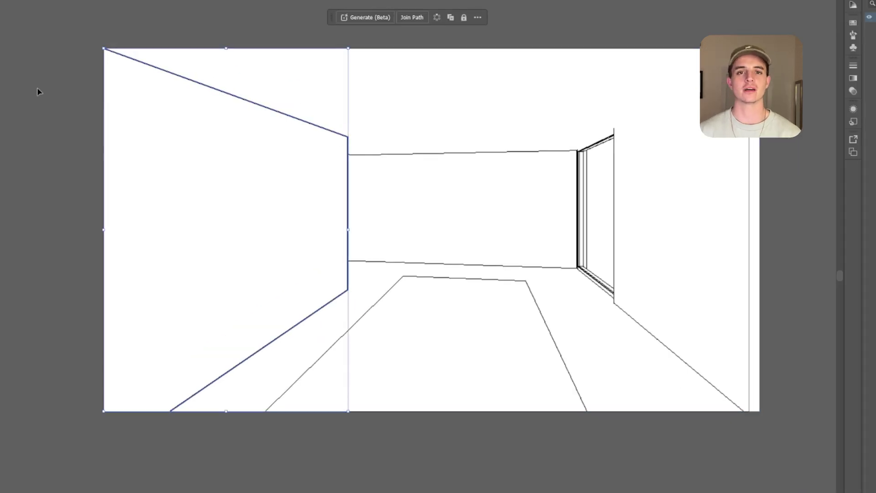
{"action": "left_click", "coordinate": [38, 92]}
{"action": "key", "text": "p"}
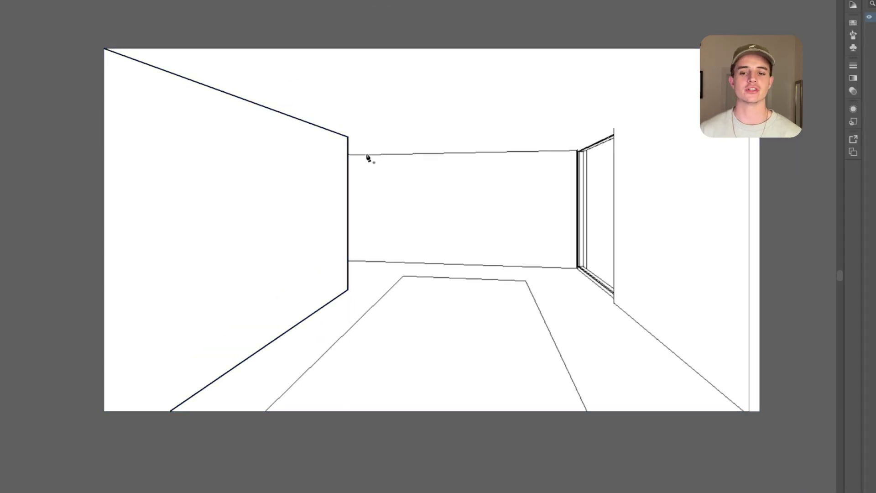
{"action": "left_click", "coordinate": [747, 411]}
{"action": "left_click", "coordinate": [615, 303]}
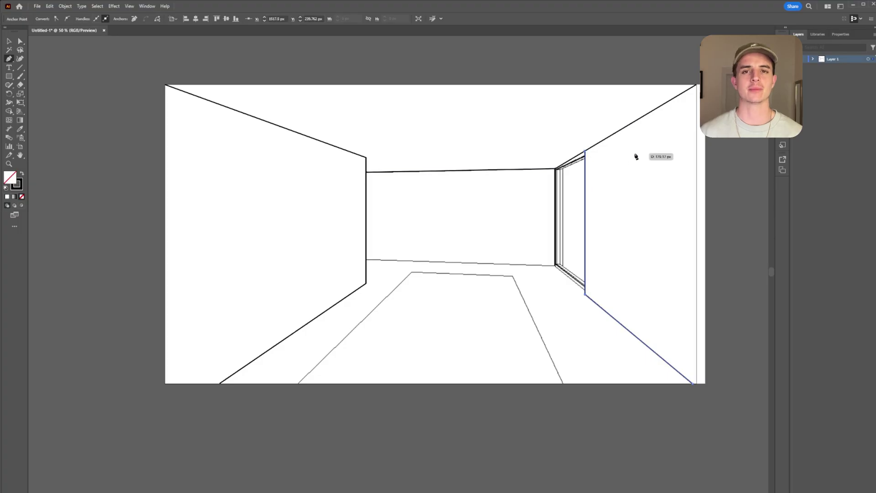
{"action": "key", "text": "v"}
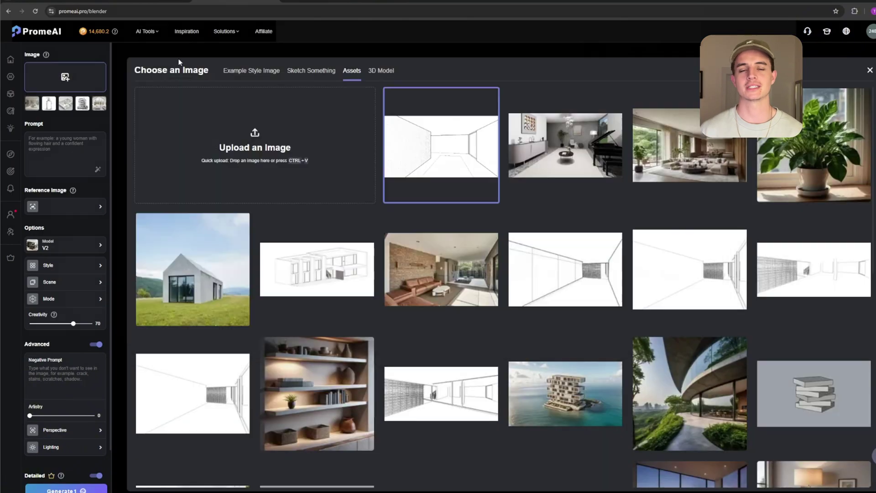
Upload the room sketch and prompt for an interior living room with couch, coffee table, piano, dresser, natural light.
{"action": "left_click", "coordinate": [441, 145]}
{"action": "left_click", "coordinate": [483, 297]}
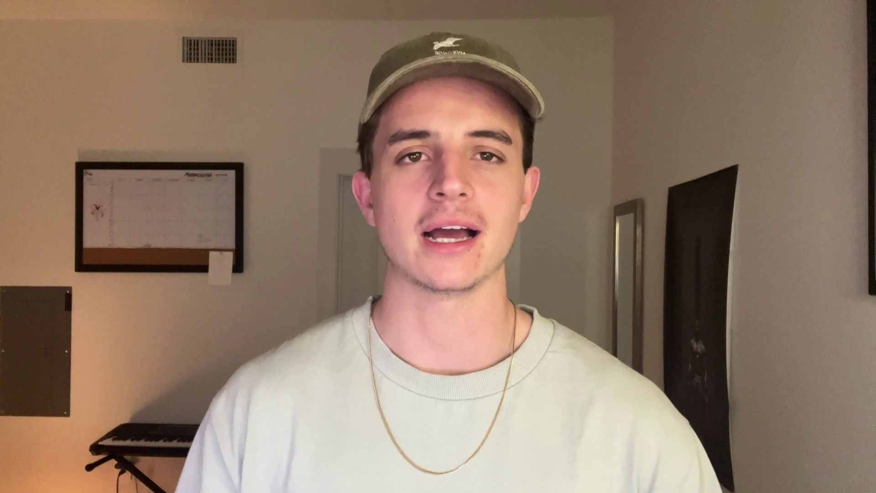
{"action": "type", "text": "ra"}
{"action": "type", "text": "w image of an interior"}
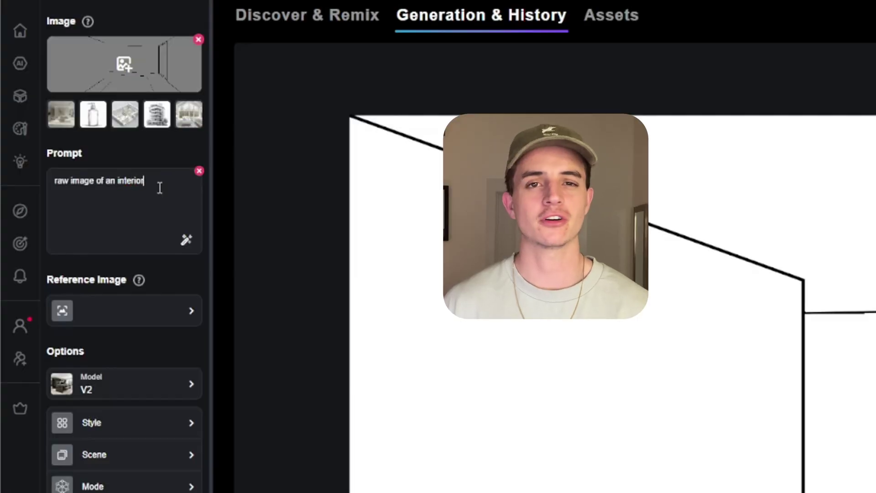
{"action": "type", "text": " living room with couch, doffee table, piano, dresser light"}
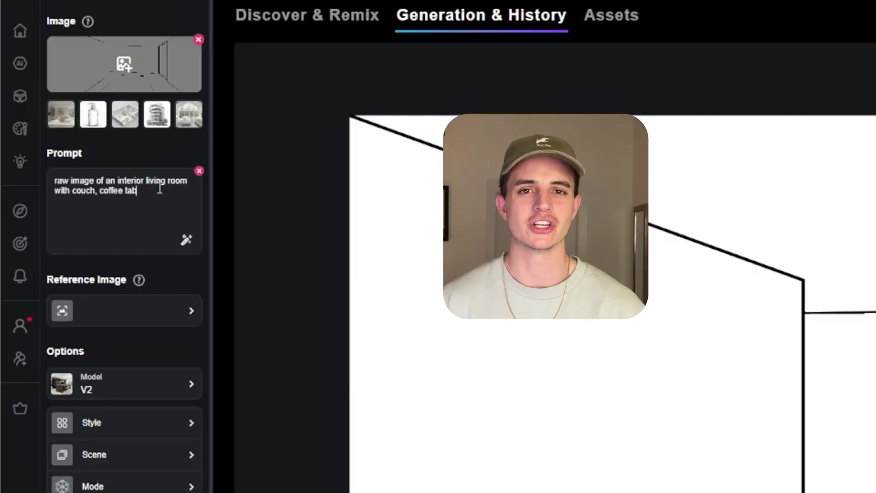
{"action": "key", "text": "BackSpace"}
{"action": "key", "text": "BackSpace"}
{"action": "key", "text": "BackSpace"}
{"action": "key", "text": "BackSpace"}
{"action": "key", "text": "BackSpace"}
{"action": "key", "text": "BackSpace"}
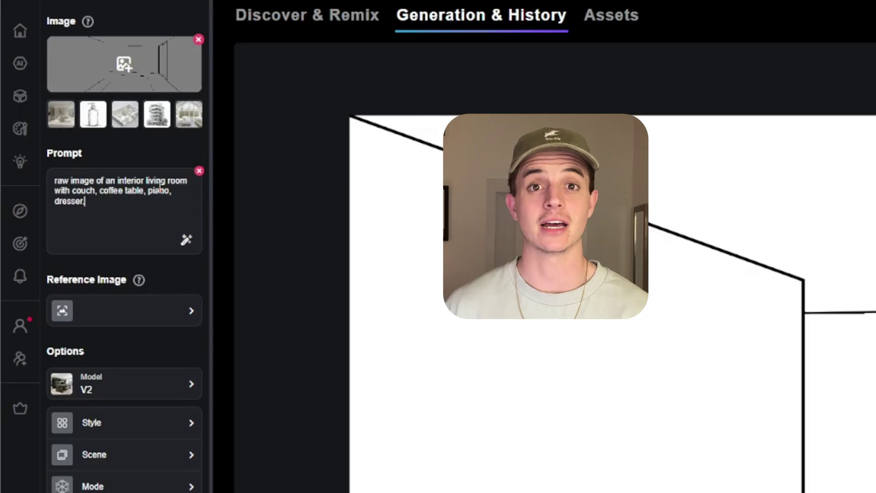
{"action": "type", "text": ", natural light"}
Choose the Photography > Realistic rendering style.
{"action": "left_click", "coordinate": [170, 391]}
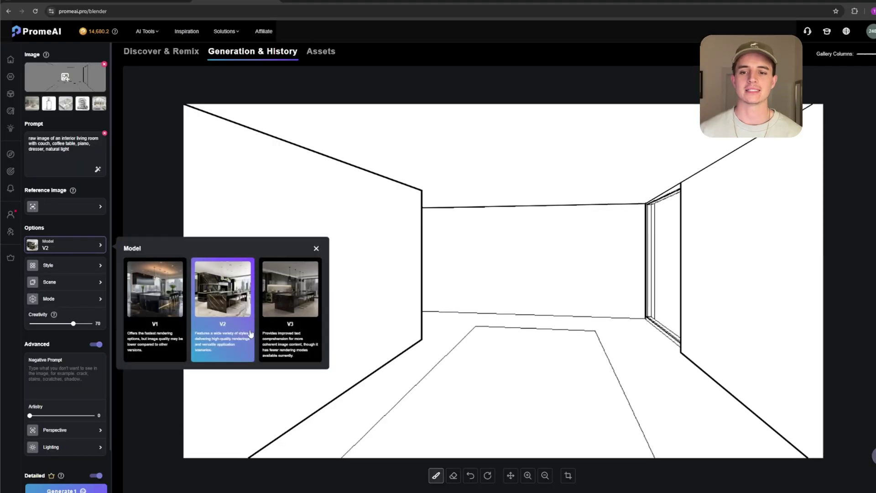
{"action": "left_click", "coordinate": [75, 266]}
{"action": "left_click", "coordinate": [221, 68]}
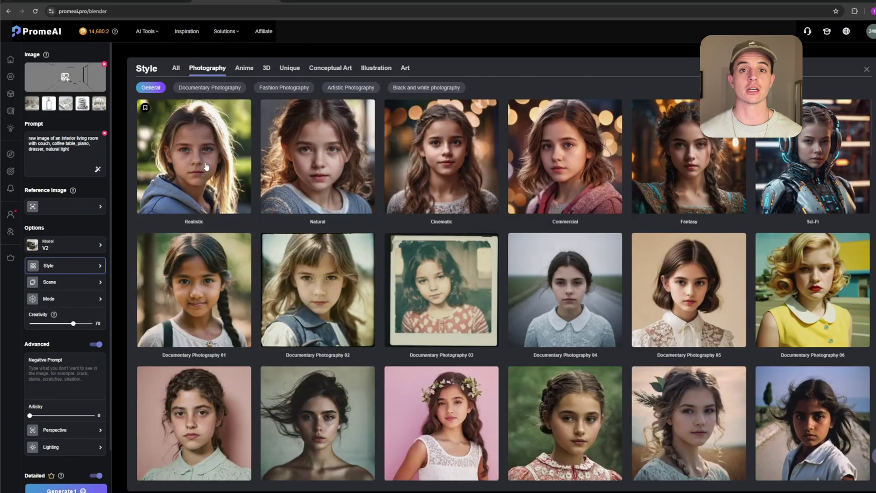
{"action": "left_click", "coordinate": [194, 155]}
Set the scene to Interior Living Room with Plants and Sofa, in German Modern Classic style.
{"action": "left_click", "coordinate": [74, 282]}
{"action": "left_click", "coordinate": [249, 68]}
{"action": "left_click", "coordinate": [194, 156]}
{"action": "left_click", "coordinate": [232, 88]}
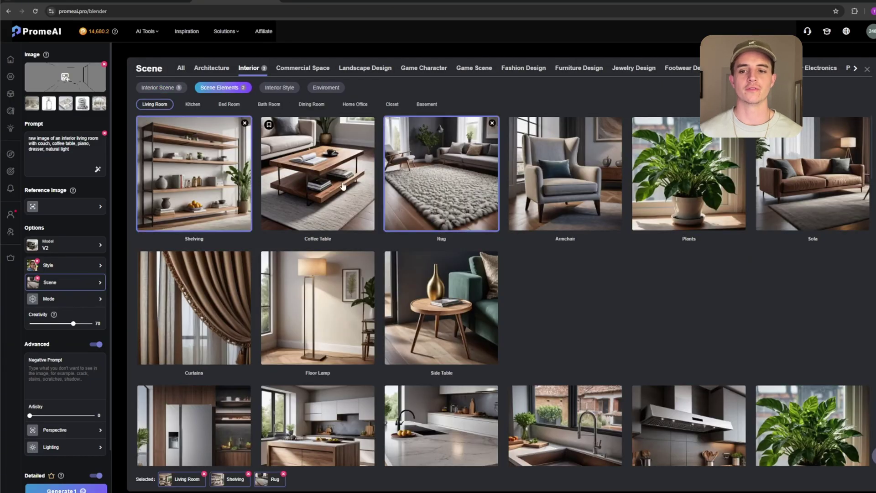
{"action": "left_click", "coordinate": [698, 180]}
{"action": "left_click", "coordinate": [813, 173]}
{"action": "left_click", "coordinate": [273, 88]}
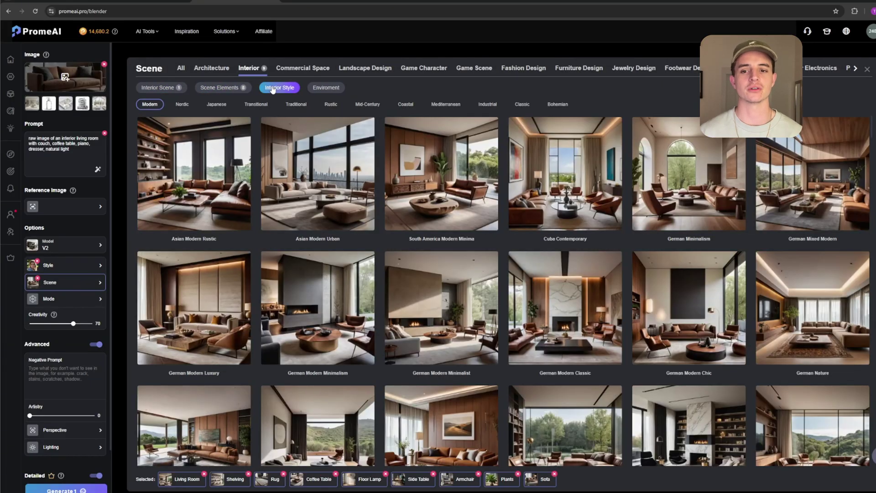
{"action": "left_click", "coordinate": [581, 311]}
{"action": "left_click", "coordinate": [339, 89]}
Look over the Mode, Perspective and Lighting options.
{"action": "left_click", "coordinate": [78, 298]}
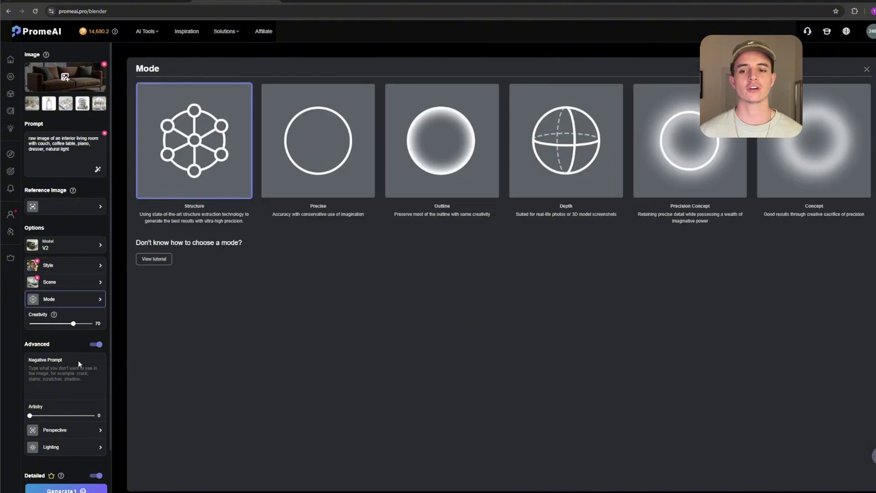
{"action": "left_click", "coordinate": [73, 430]}
{"action": "left_click", "coordinate": [76, 447]}
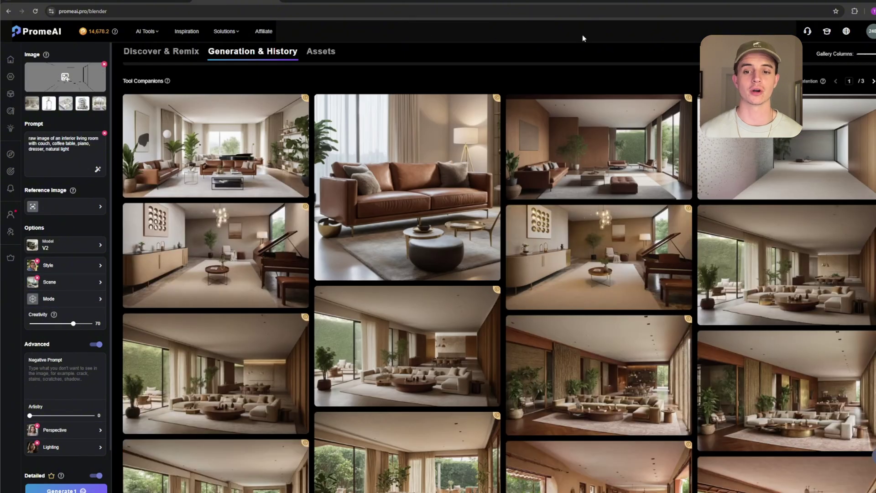
View the first render full size, then review the Mode tutorial's Interior Design Sketch examples.
{"action": "left_click", "coordinate": [265, 154]}
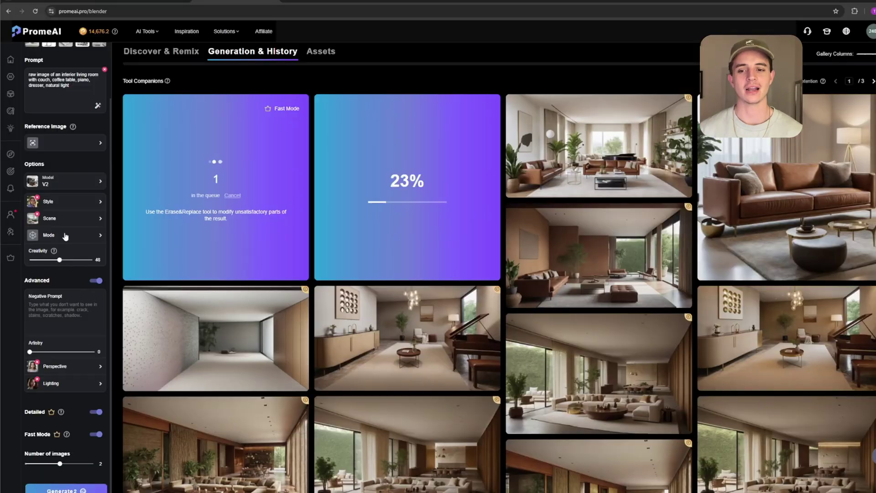
{"action": "left_click", "coordinate": [65, 235]}
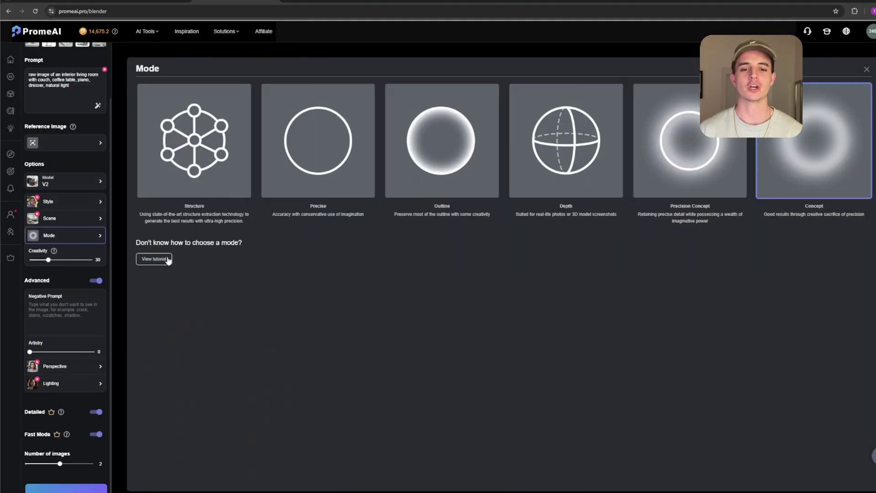
{"action": "left_click", "coordinate": [167, 260]}
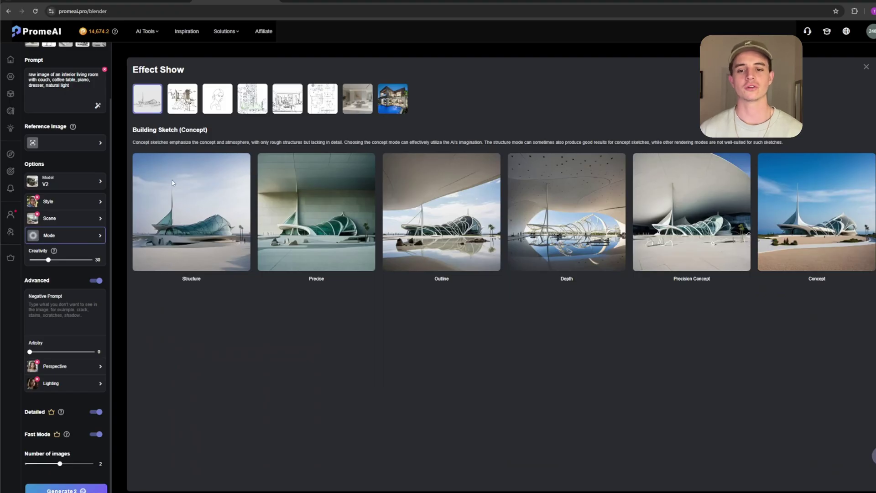
{"action": "left_click", "coordinate": [288, 101]}
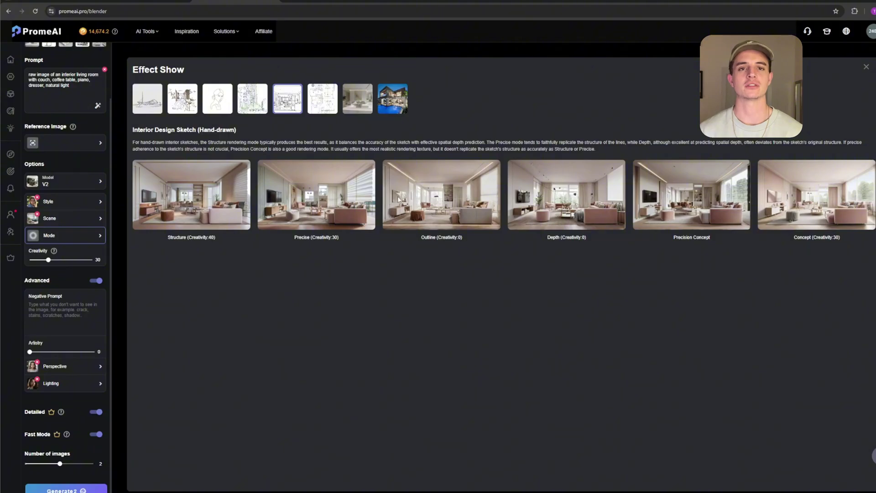
{"action": "left_click", "coordinate": [867, 69]}
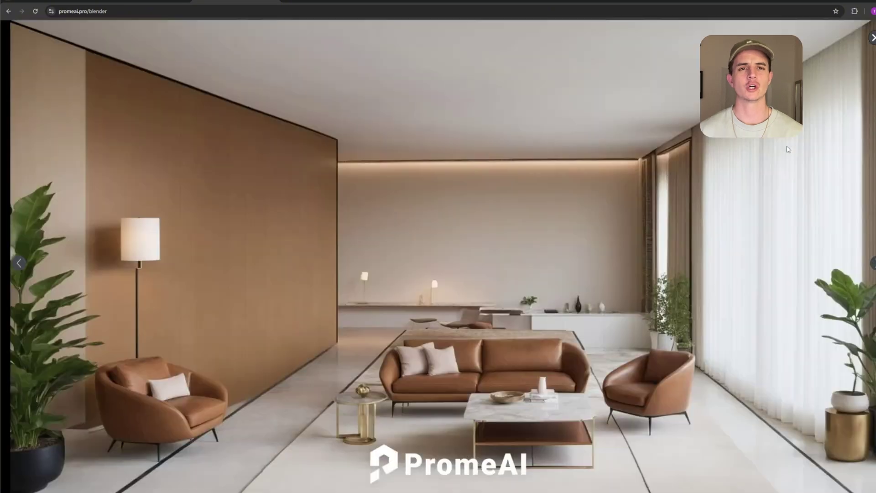
Step through the generated renders to the bright room with cream sofa and wooden shelving.
{"action": "left_click", "coordinate": [19, 263]}
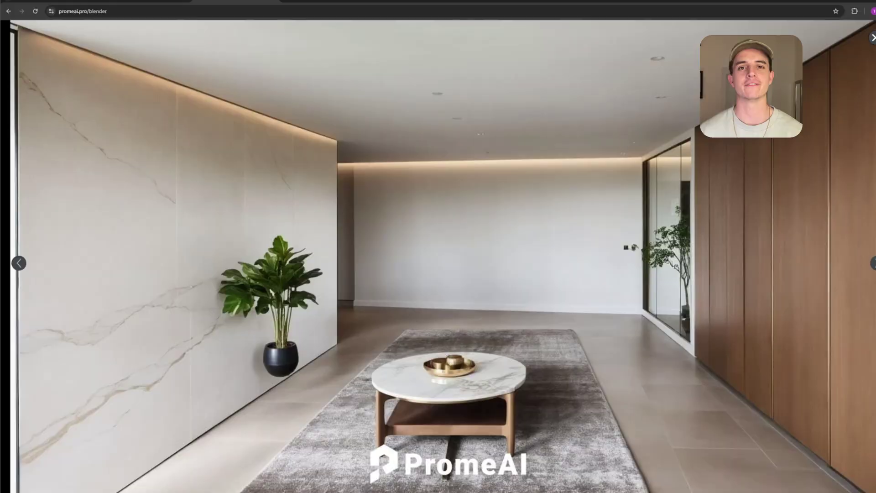
{"action": "left_click", "coordinate": [19, 263]}
{"action": "left_click", "coordinate": [25, 264]}
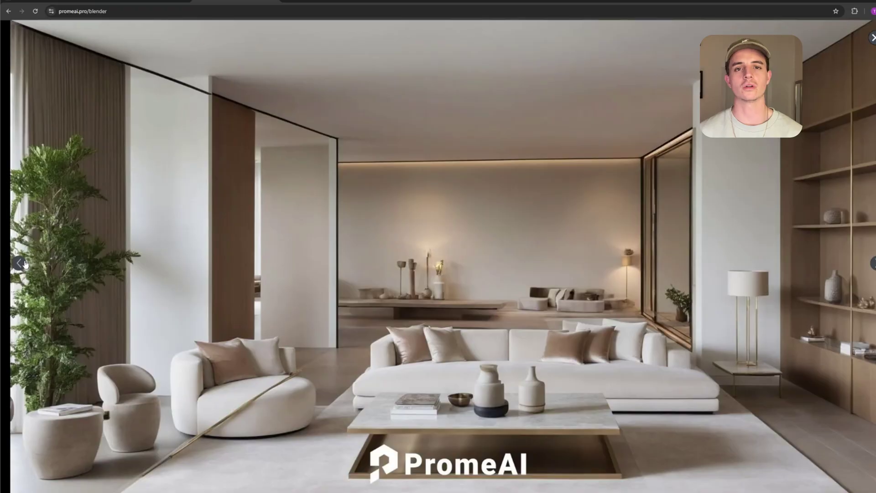
{"action": "left_click", "coordinate": [19, 263]}
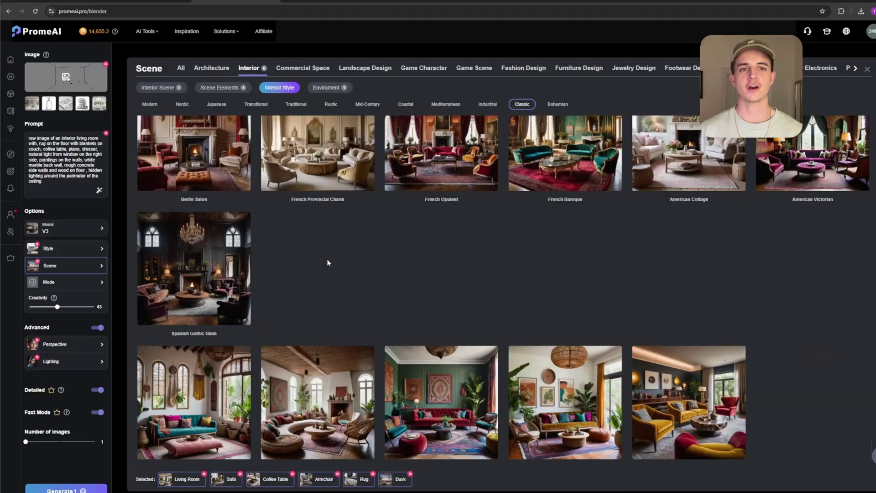
Browse the renders and open the Spanish-colonial living room render full size.
{"action": "scroll", "coordinate": [329, 259], "scroll_direction": "down", "scroll_amount": 2}
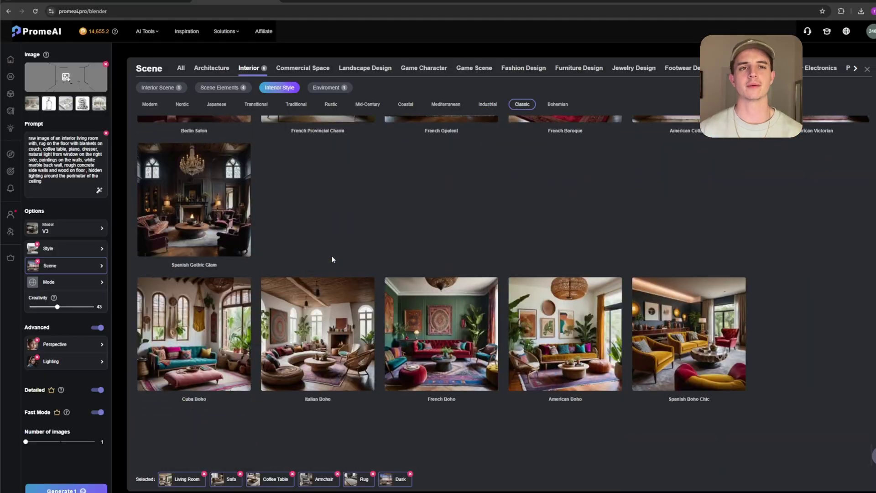
{"action": "scroll", "coordinate": [333, 250], "scroll_direction": "up", "scroll_amount": 10}
{"action": "scroll", "coordinate": [337, 243], "scroll_direction": "up", "scroll_amount": 5}
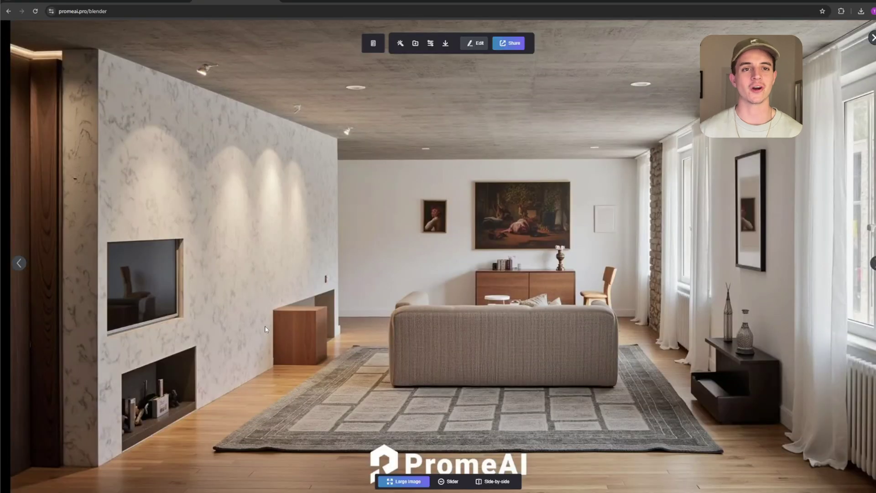
{"action": "left_click", "coordinate": [873, 264]}
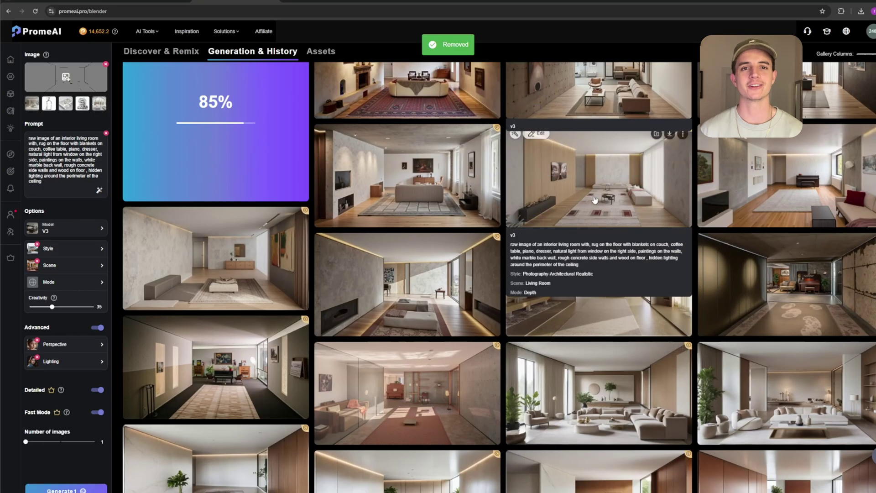
{"action": "scroll", "coordinate": [441, 216], "scroll_direction": "up", "scroll_amount": 3}
{"action": "left_click", "coordinate": [441, 216]}
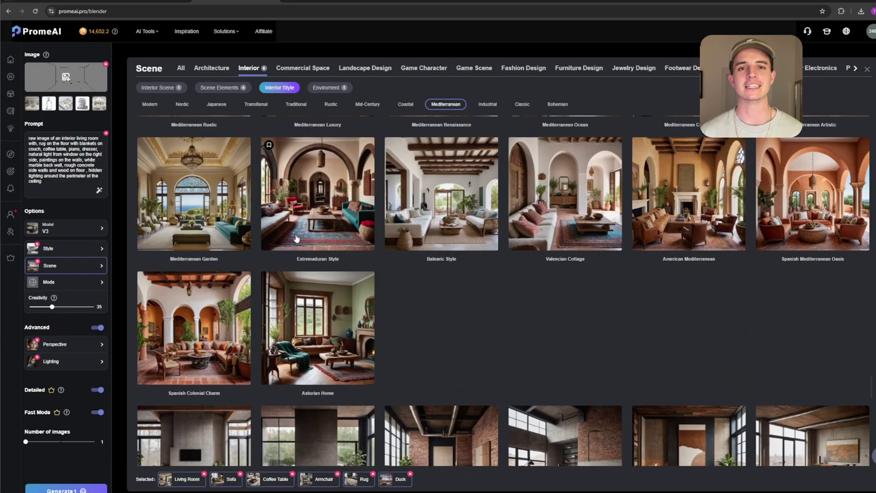
In the scene picker, drop African Organic Chic and choose American Retro Modern as the interior style.
{"action": "scroll", "coordinate": [234, 266], "scroll_direction": "up", "scroll_amount": 3}
{"action": "left_click", "coordinate": [90, 265]}
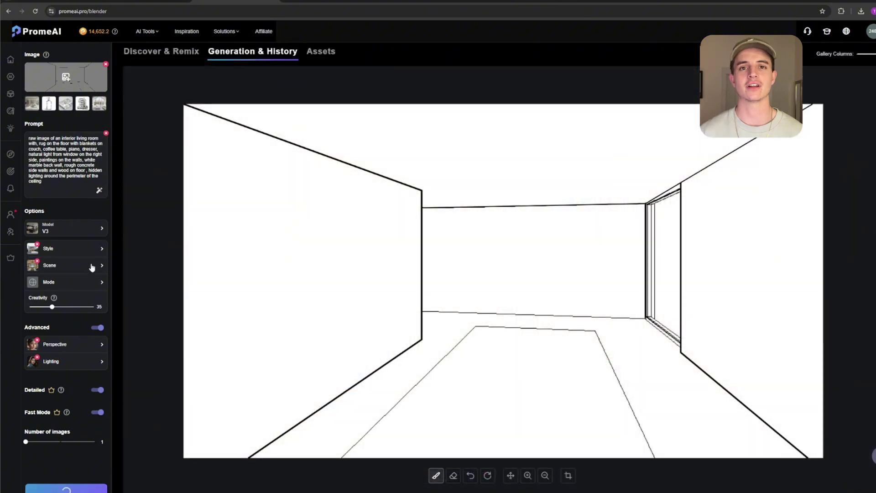
{"action": "left_click", "coordinate": [90, 265]}
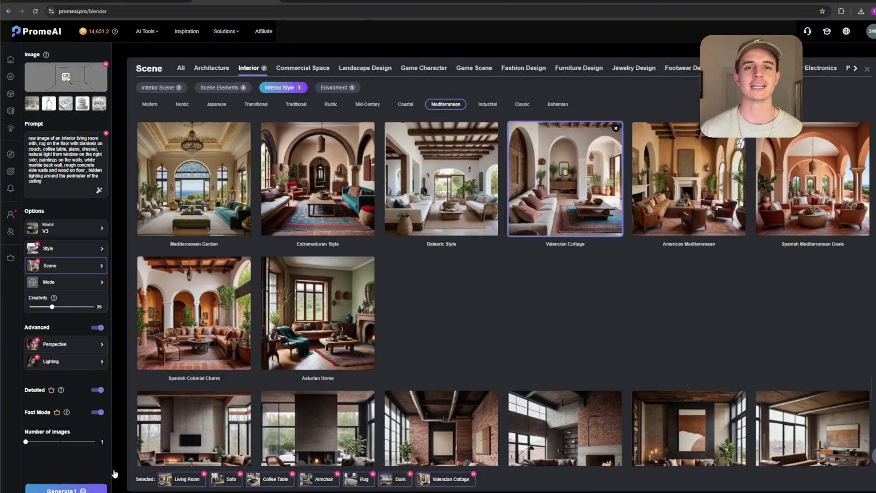
{"action": "left_click", "coordinate": [69, 489]}
{"action": "left_click", "coordinate": [91, 266]}
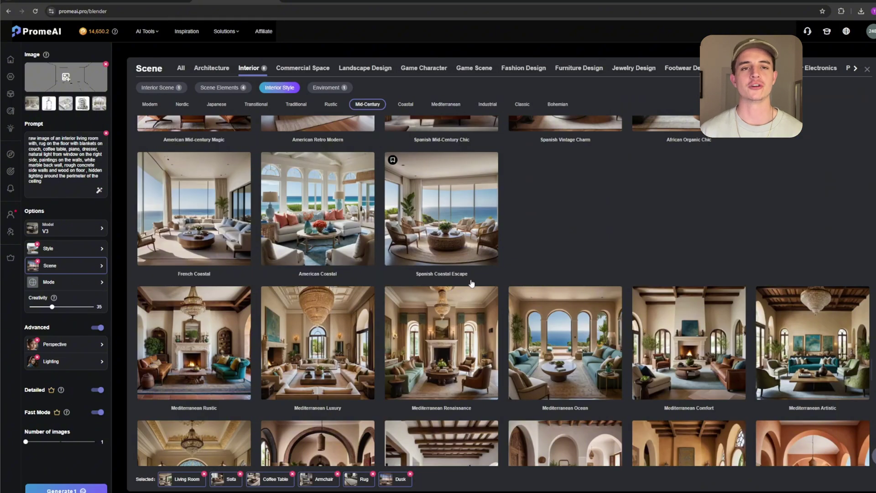
{"action": "scroll", "coordinate": [472, 283], "scroll_direction": "up", "scroll_amount": 6}
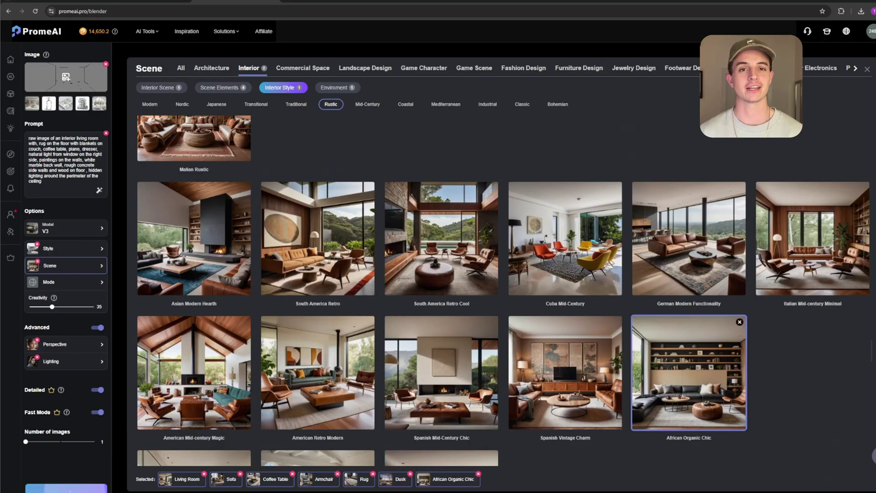
{"action": "left_click", "coordinate": [68, 489]}
{"action": "left_click", "coordinate": [91, 266]}
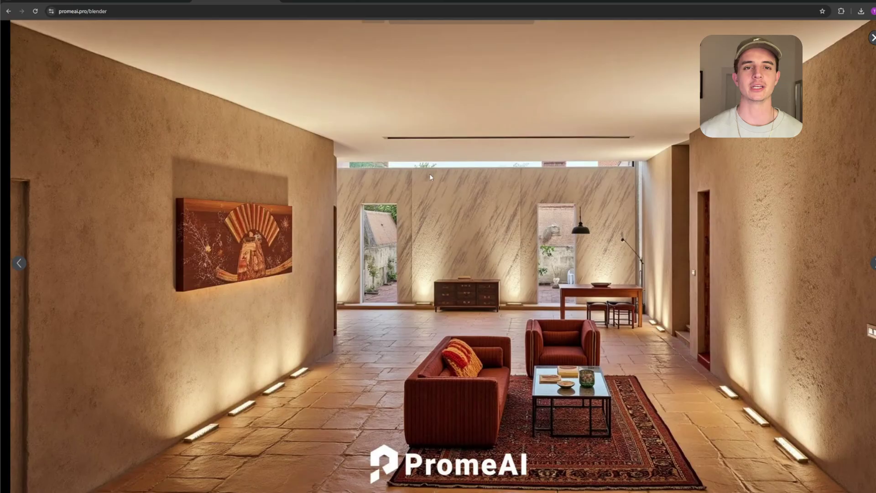
Browse back through the earlier generated renders.
{"action": "left_click", "coordinate": [19, 263]}
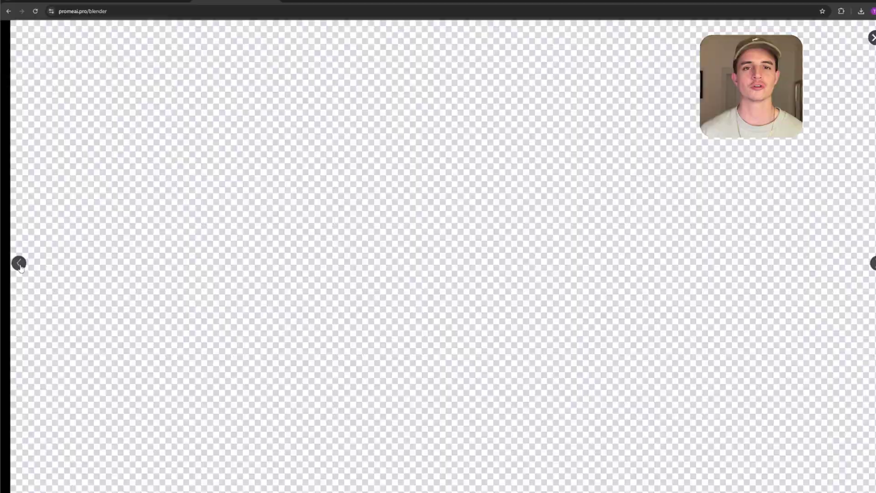
{"action": "left_click", "coordinate": [19, 263]}
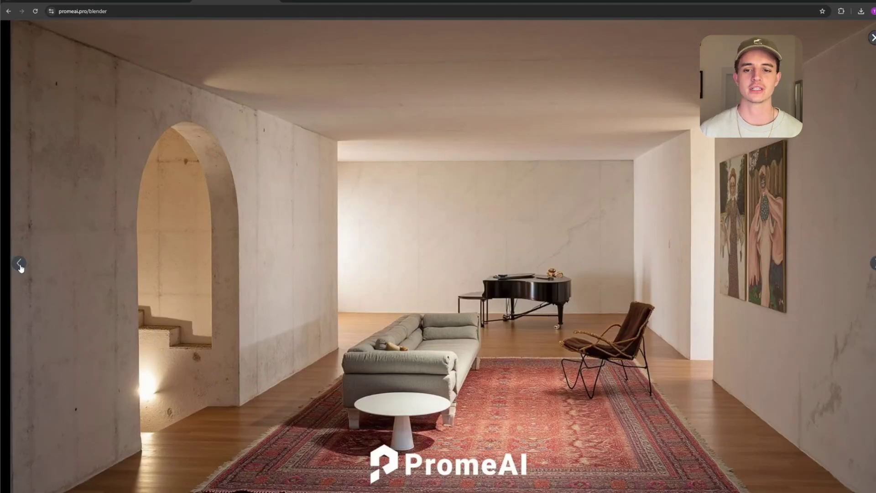
{"action": "left_click", "coordinate": [20, 268]}
{"action": "left_click", "coordinate": [20, 268]}
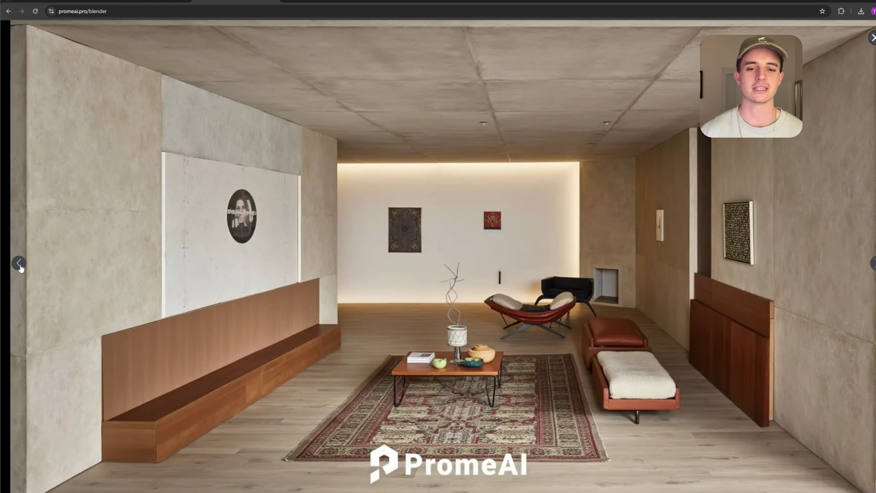
{"action": "left_click", "coordinate": [20, 268]}
{"action": "left_click", "coordinate": [20, 268]}
{"action": "left_click", "coordinate": [20, 268]}
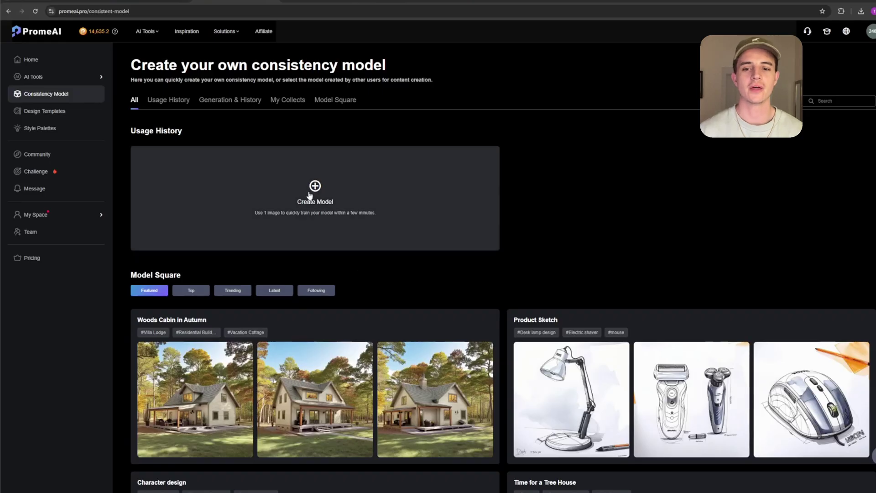
Start a new consistency model and save a boho living room image from Google Images.
{"action": "left_click", "coordinate": [309, 195]}
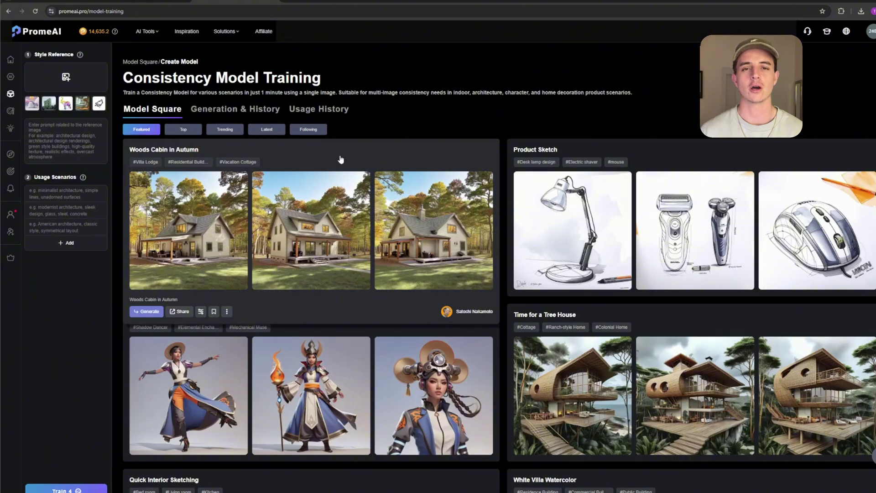
{"action": "left_click", "coordinate": [524, 6]}
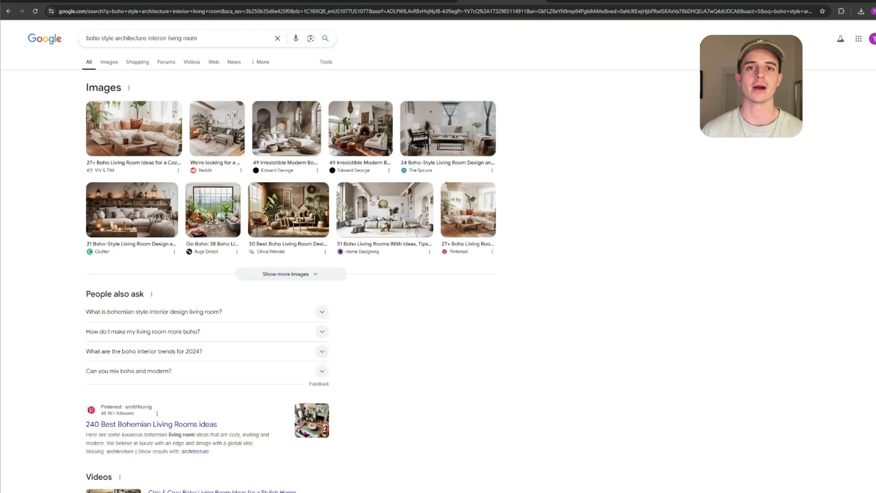
{"action": "left_click", "coordinate": [115, 62]}
{"action": "left_click", "coordinate": [85, 133]}
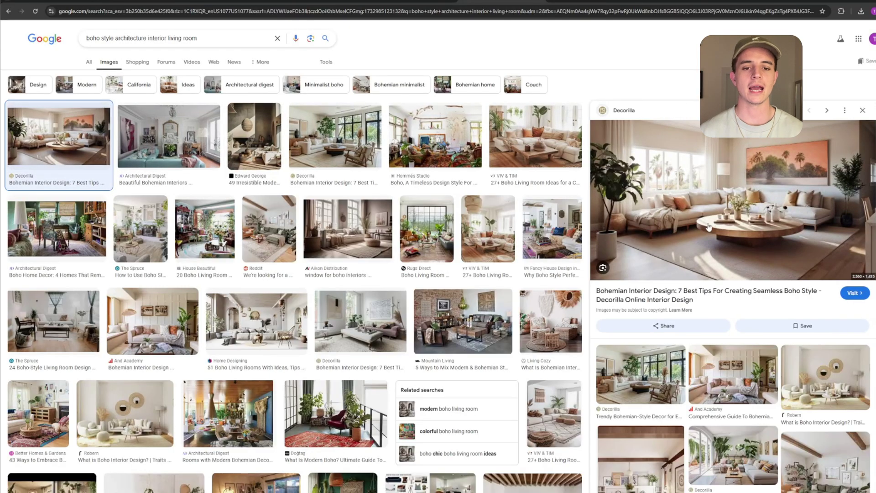
{"action": "right_click", "coordinate": [716, 233]}
{"action": "left_click", "coordinate": [747, 339]}
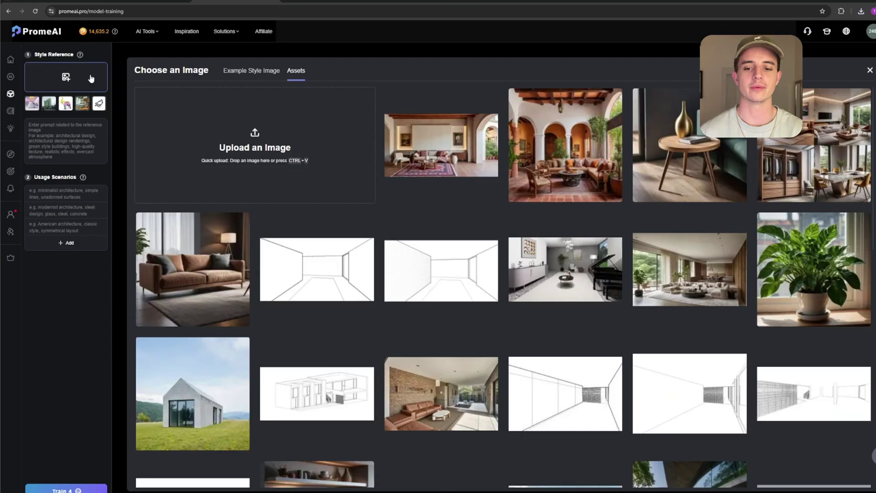
Upload the saved boho image as Style Reference and begin the prompt 'boho architecture style mixed with japandi…'.
{"action": "left_click", "coordinate": [233, 129]}
{"action": "left_click", "coordinate": [66, 218]}
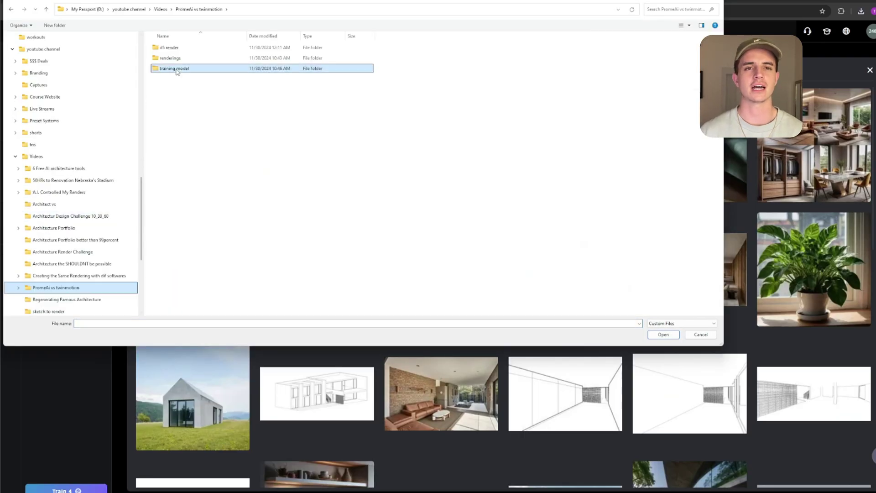
{"action": "double_click", "coordinate": [183, 69]}
{"action": "double_click", "coordinate": [172, 63]}
{"action": "type", "text": "boho architecture style mixed "}
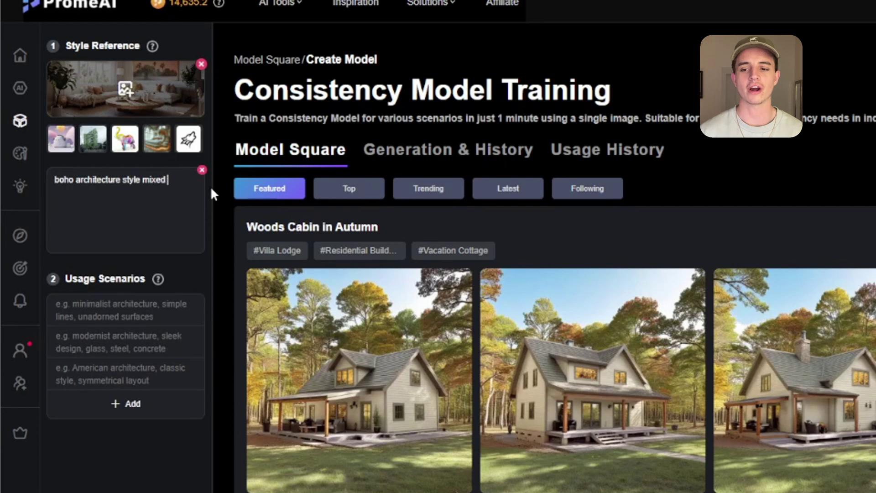
{"action": "type", "text": "with japandi interior living room design. neutral and natural colors and materials, minimalist style, with plants, natural lighting."}
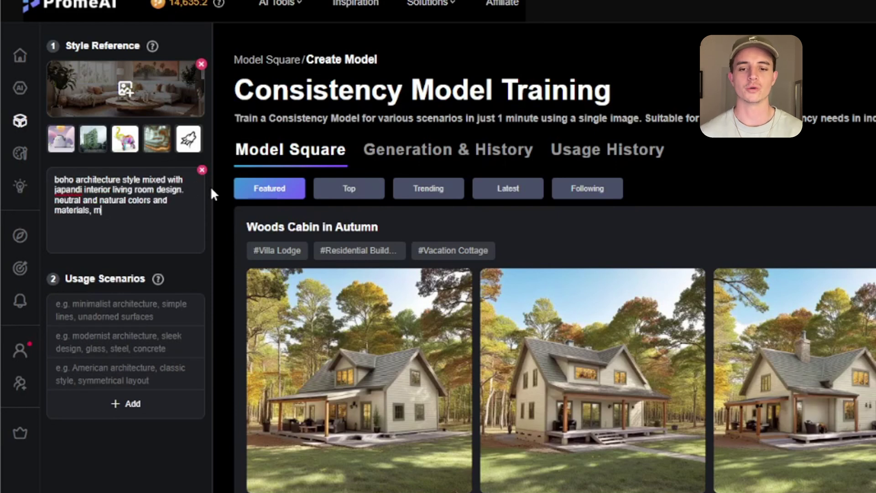
Enter 'minimalist' as the first usage scenario.
{"action": "left_click", "coordinate": [185, 316]}
{"action": "type", "text": "minimalist architecture, boho and japandi styles"}
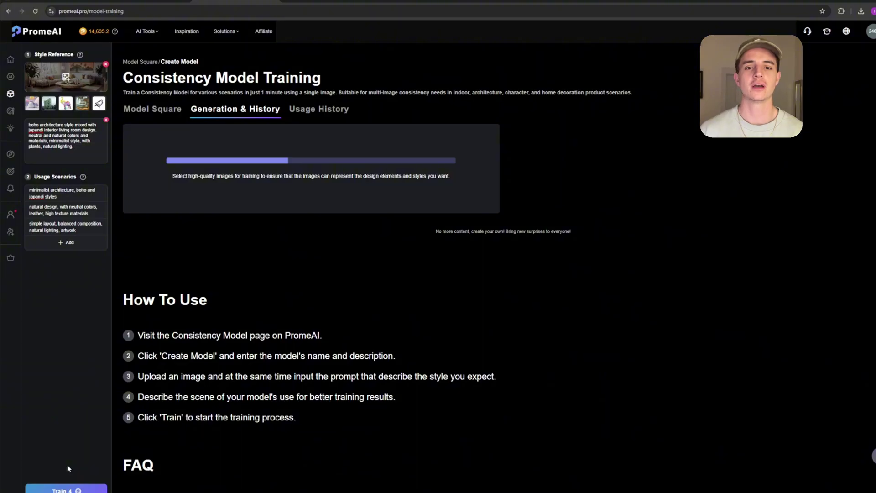
Open the finished model's page and view its three trained room images full-screen.
{"action": "left_click", "coordinate": [147, 296]}
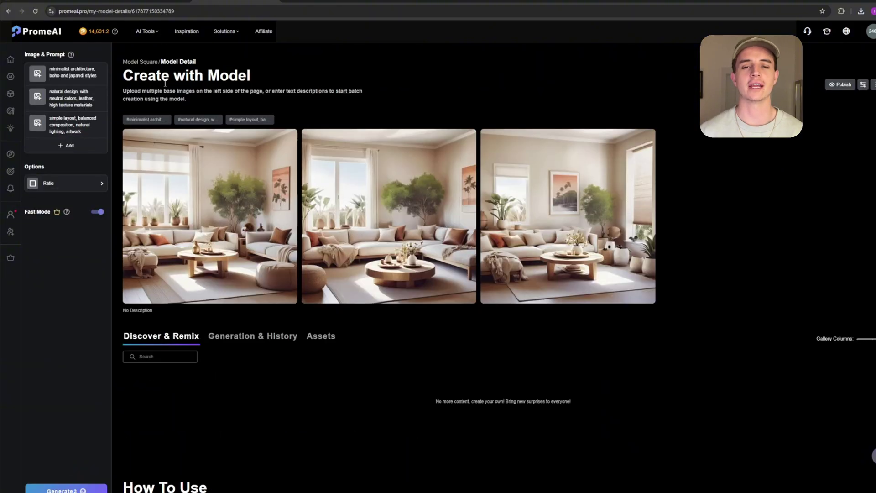
{"action": "left_click", "coordinate": [227, 200]}
{"action": "left_click", "coordinate": [873, 260]}
{"action": "left_click", "coordinate": [872, 260]}
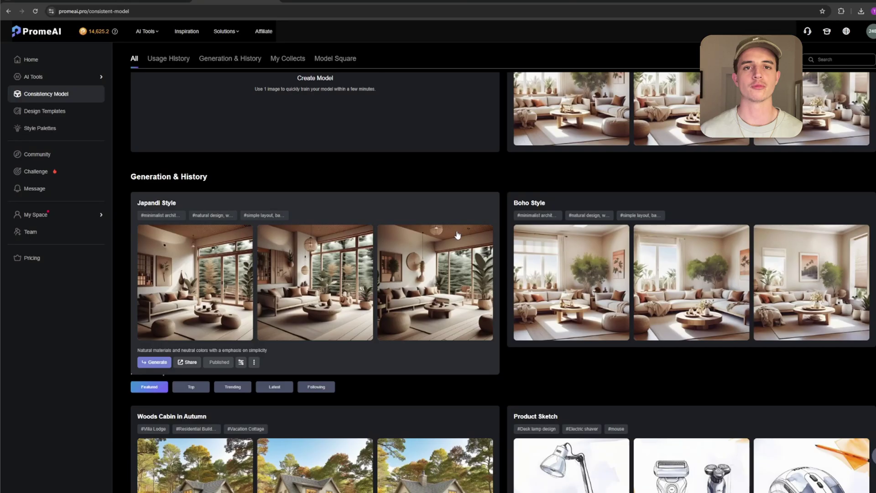
Scroll through the community Consistency Model gallery.
{"action": "scroll", "coordinate": [468, 283], "scroll_direction": "down", "scroll_amount": 5}
{"action": "scroll", "coordinate": [473, 286], "scroll_direction": "up", "scroll_amount": 4}
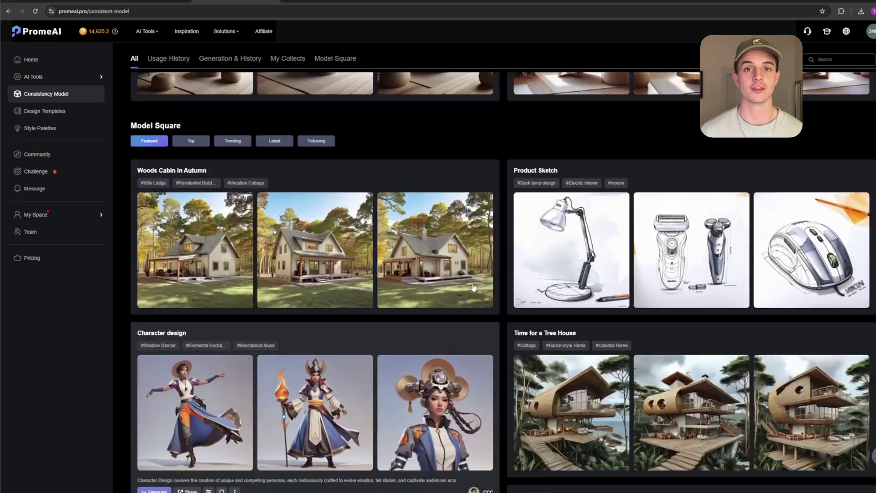
{"action": "scroll", "coordinate": [457, 256], "scroll_direction": "down", "scroll_amount": 20}
{"action": "scroll", "coordinate": [450, 242], "scroll_direction": "up", "scroll_amount": 3}
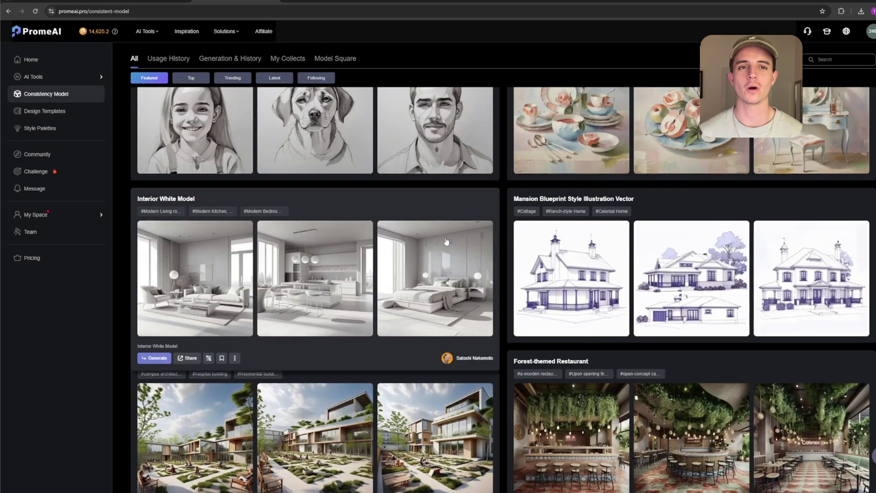
{"action": "scroll", "coordinate": [408, 203], "scroll_direction": "down", "scroll_amount": 3}
{"action": "scroll", "coordinate": [408, 204], "scroll_direction": "down", "scroll_amount": 9}
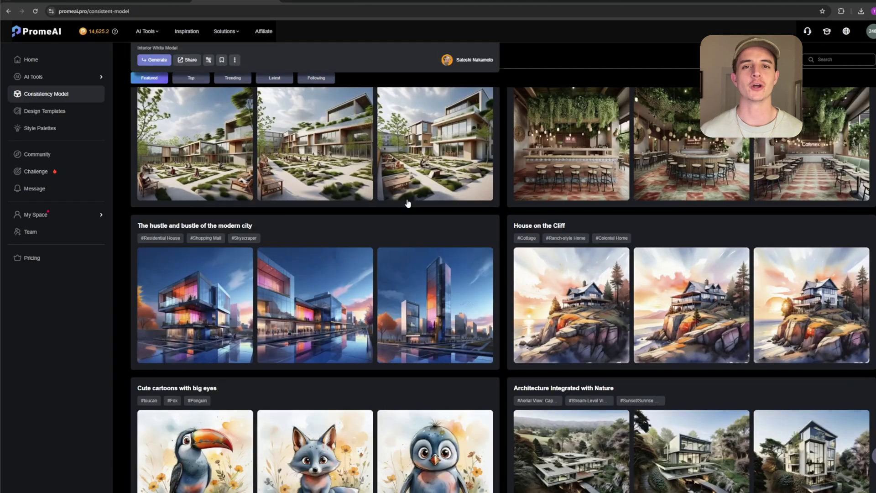
{"action": "scroll", "coordinate": [408, 203], "scroll_direction": "down", "scroll_amount": 3}
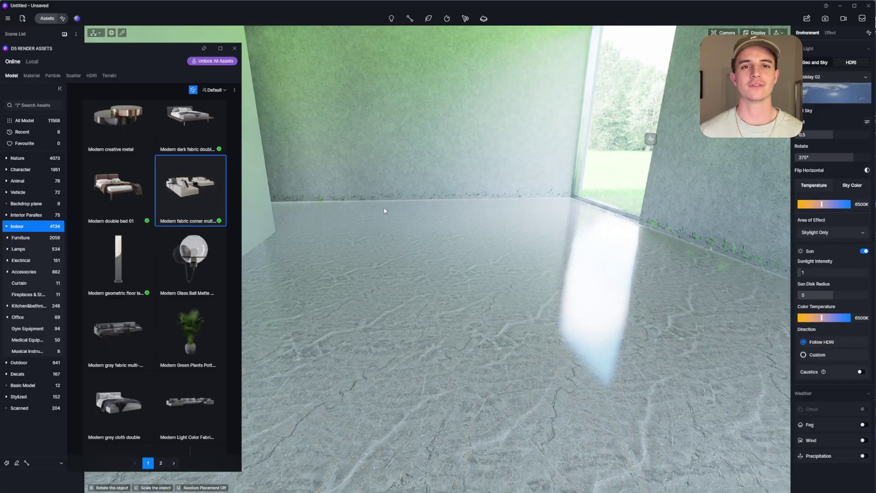
Place the corner sofa at the front right and hang a Nordic pendant light.
{"action": "left_click", "coordinate": [380, 219]}
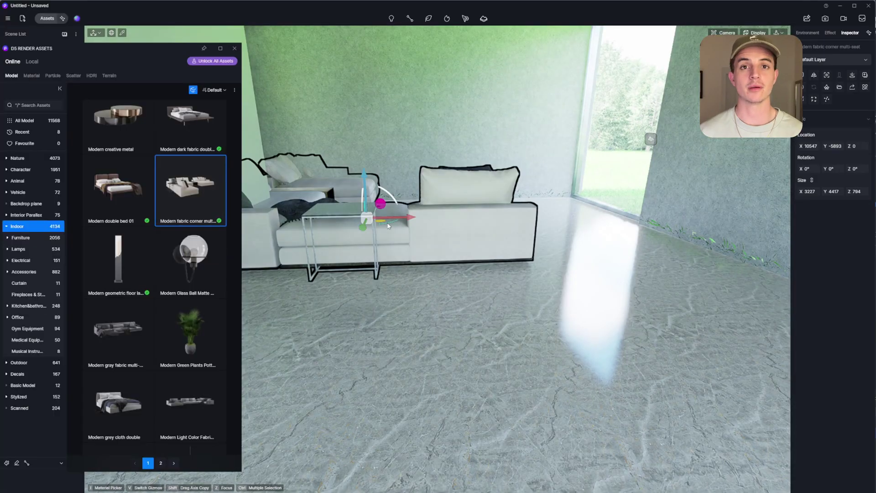
{"action": "left_click_drag", "start_coordinate": [380, 218], "coordinate": [518, 221]}
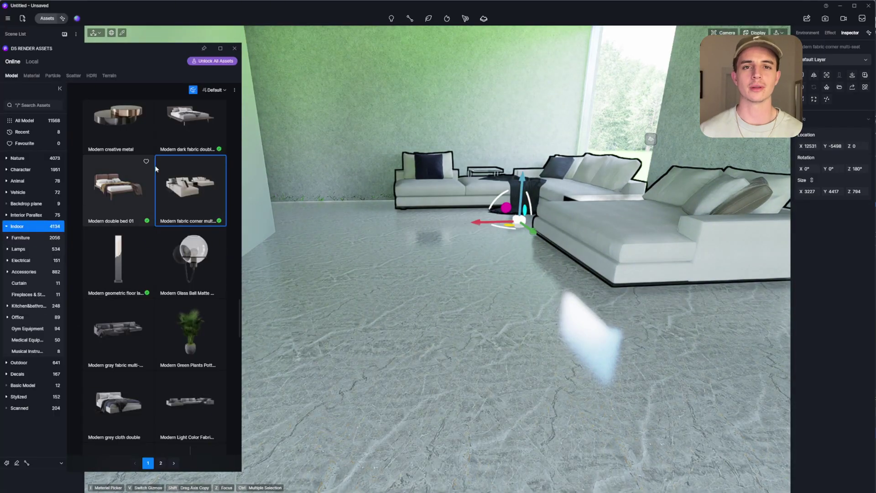
{"action": "scroll", "coordinate": [129, 231], "scroll_direction": "down", "scroll_amount": 8}
{"action": "left_click", "coordinate": [119, 340]}
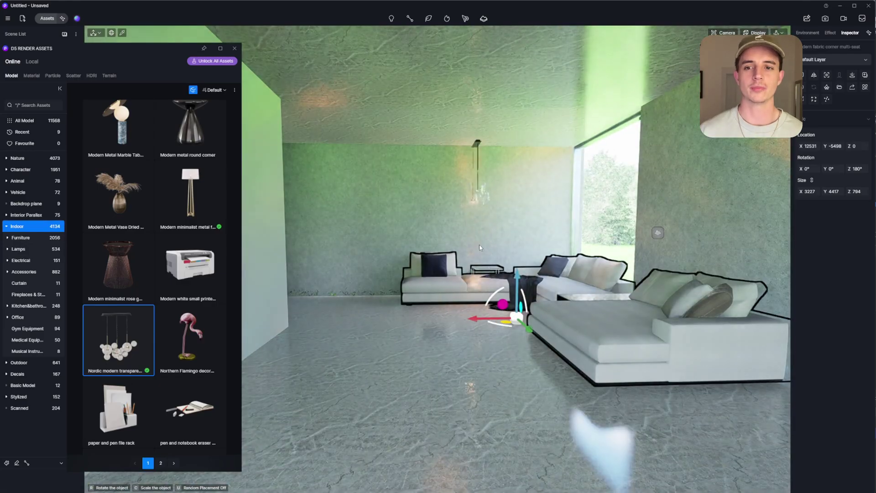
{"action": "left_click", "coordinate": [457, 196]}
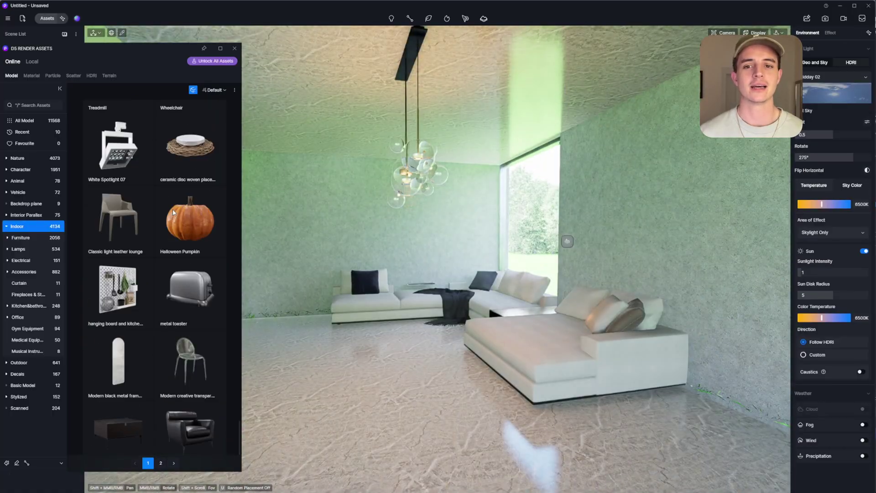
Add the Modern Wooden Metal Shelf on the left wall, turn the picture frame, and place a Newton's cradle.
{"action": "scroll", "coordinate": [173, 209], "scroll_direction": "down", "scroll_amount": 3}
{"action": "left_click", "coordinate": [160, 463]}
{"action": "left_click", "coordinate": [118, 278]}
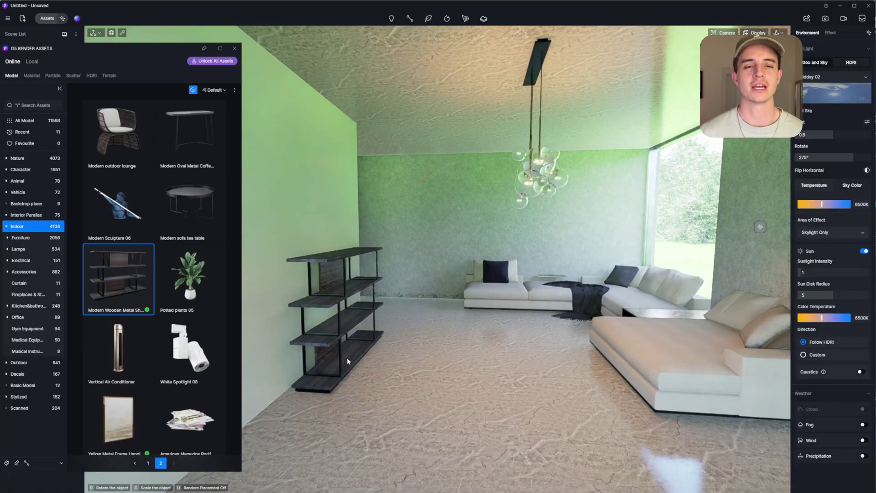
{"action": "left_click", "coordinate": [347, 361]}
{"action": "left_click_drag", "start_coordinate": [479, 278], "coordinate": [396, 259]}
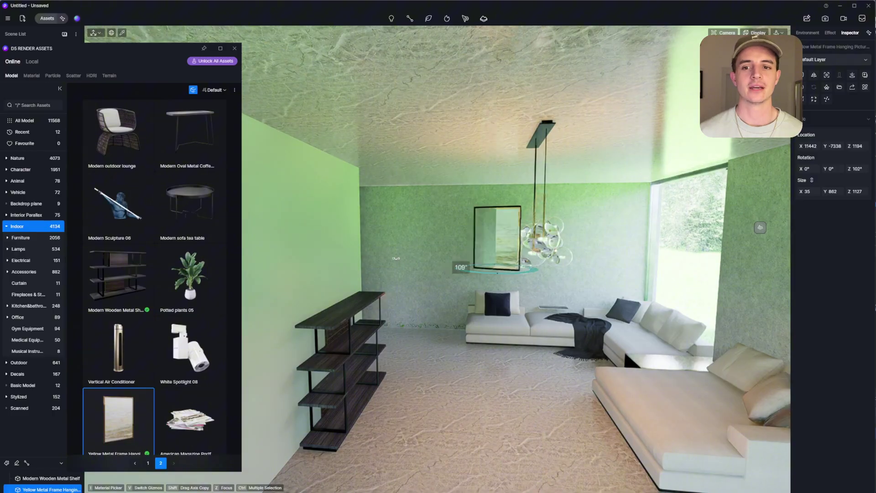
{"action": "scroll", "coordinate": [155, 274], "scroll_direction": "down", "scroll_amount": 5}
{"action": "left_click", "coordinate": [333, 365]}
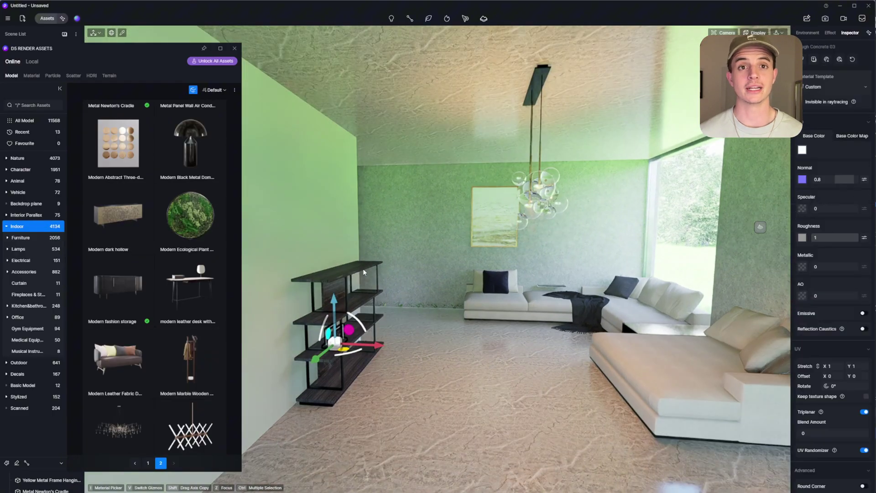
Place the Modern fashion storage cabinet along the left wall with an alarm clock on top.
{"action": "left_click", "coordinate": [118, 290]}
{"action": "left_click", "coordinate": [352, 372]}
{"action": "scroll", "coordinate": [156, 274], "scroll_direction": "down", "scroll_amount": 2}
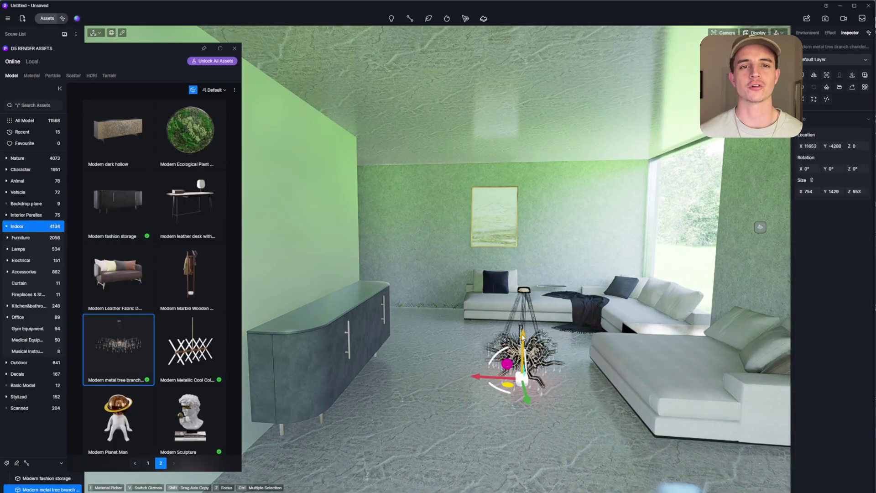
{"action": "key", "text": "Escape"}
{"action": "scroll", "coordinate": [169, 294], "scroll_direction": "down", "scroll_amount": 5}
{"action": "left_click", "coordinate": [323, 302]}
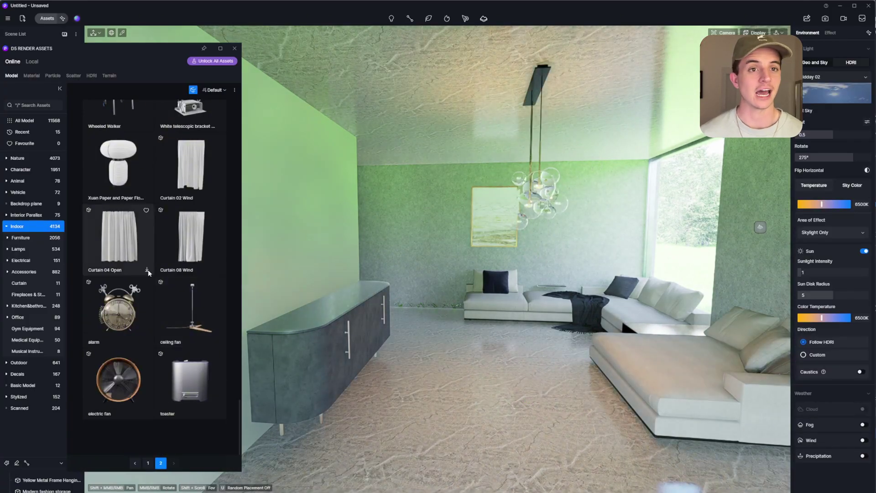
{"action": "left_click", "coordinate": [136, 312]}
{"action": "left_click", "coordinate": [296, 314]}
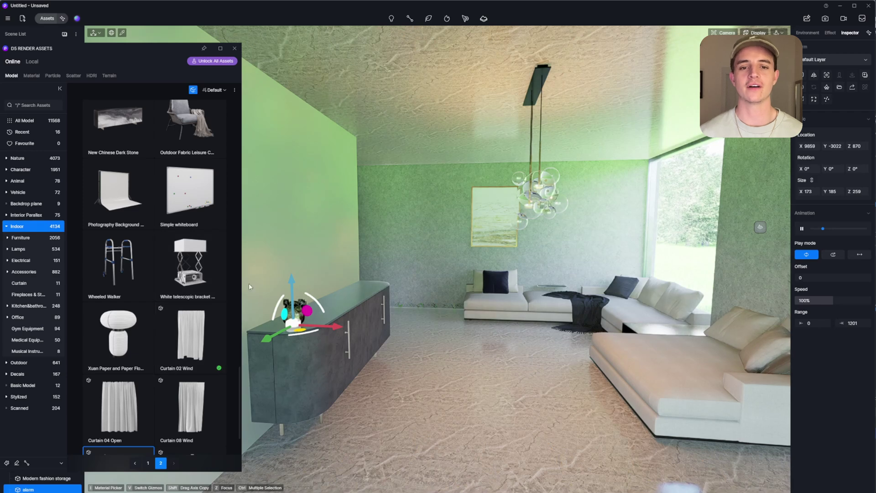
Add the Outdoor Fabric Leisure chair and set the Modern Sculpture on the cabinet.
{"action": "scroll", "coordinate": [183, 228], "scroll_direction": "up", "scroll_amount": 3}
{"action": "left_click", "coordinate": [190, 290]}
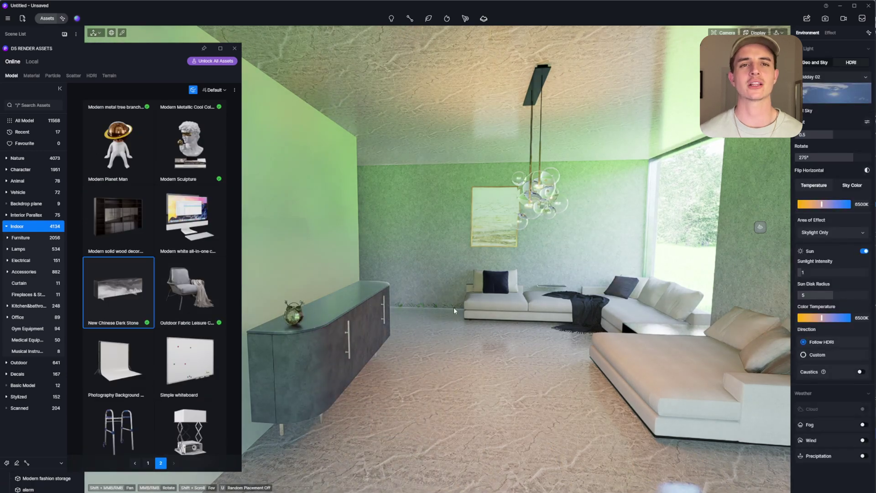
{"action": "left_click", "coordinate": [478, 320]}
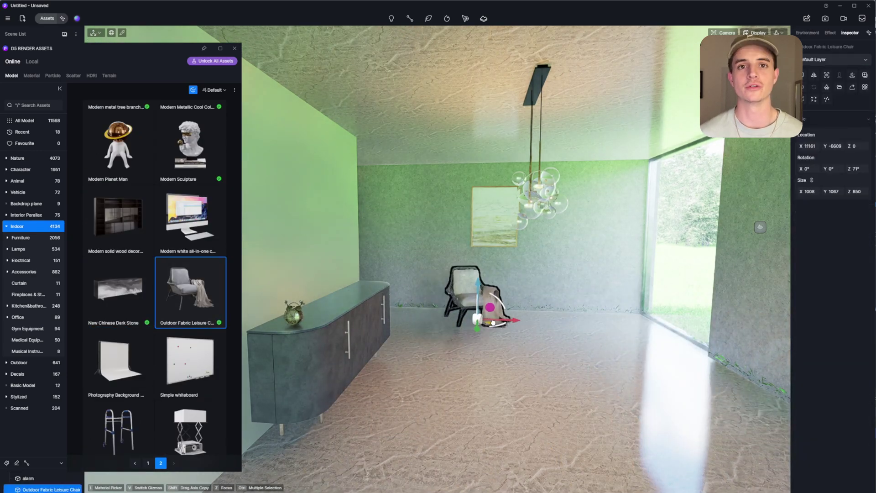
{"action": "left_click", "coordinate": [190, 147]}
{"action": "left_click_drag", "start_coordinate": [319, 301], "coordinate": [387, 288]}
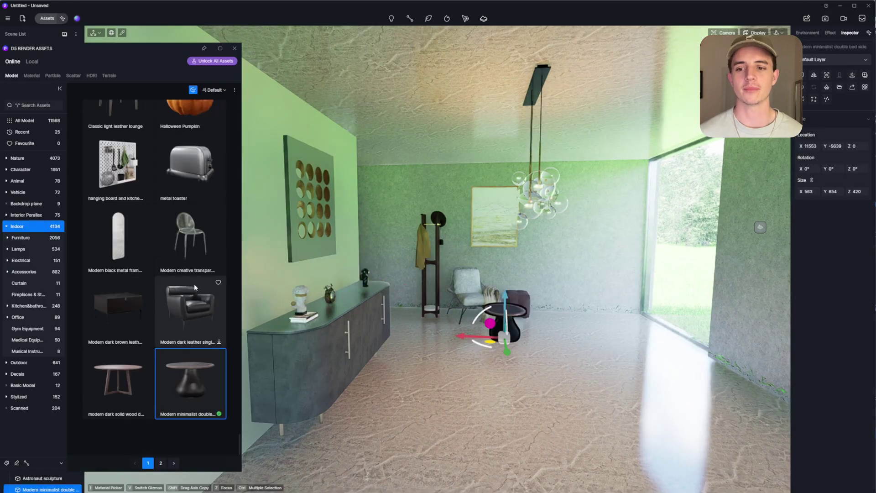
Place a geometric floor lamp beside the chair and a minimalist metal floor lamp near the window.
{"action": "scroll", "coordinate": [155, 274], "scroll_direction": "up", "scroll_amount": 5}
{"action": "left_click", "coordinate": [118, 393]}
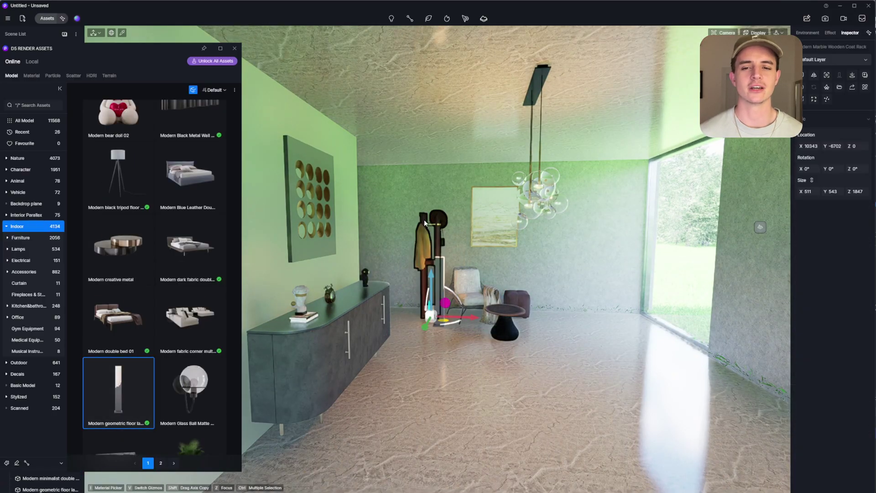
{"action": "left_click", "coordinate": [427, 292]}
{"action": "scroll", "coordinate": [155, 273], "scroll_direction": "down", "scroll_amount": 5}
{"action": "scroll", "coordinate": [155, 274], "scroll_direction": "down", "scroll_amount": 3}
{"action": "left_click", "coordinate": [190, 155]}
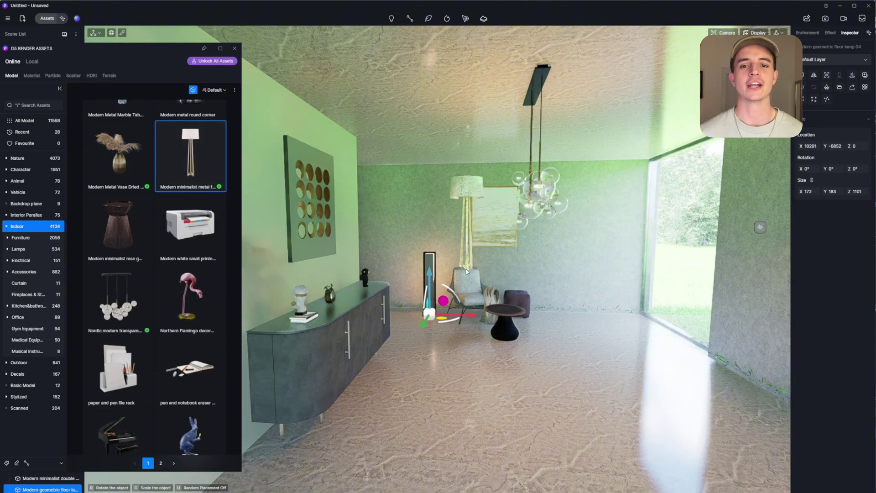
{"action": "left_click", "coordinate": [612, 313]}
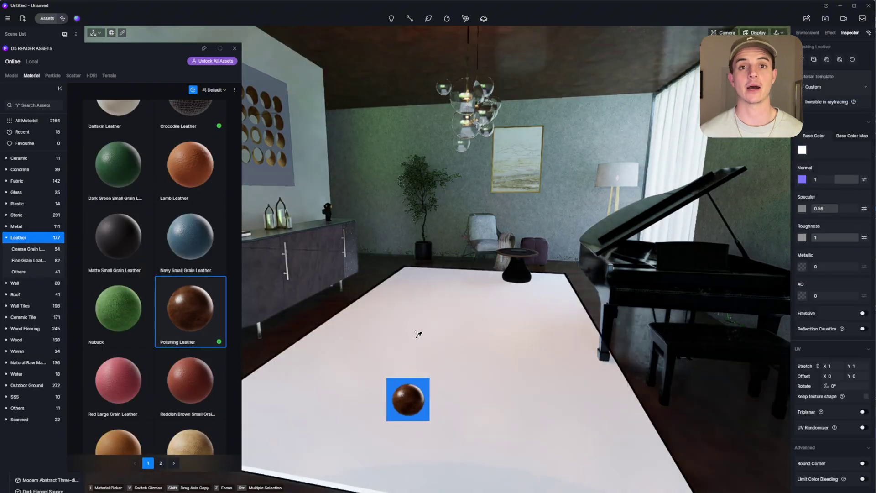
Put a polished leather material on the rug and browse the AI Style Transfer presets.
{"action": "left_click_drag", "start_coordinate": [417, 336], "coordinate": [175, 341]}
{"action": "scroll", "coordinate": [175, 341], "scroll_direction": "down", "scroll_amount": 10}
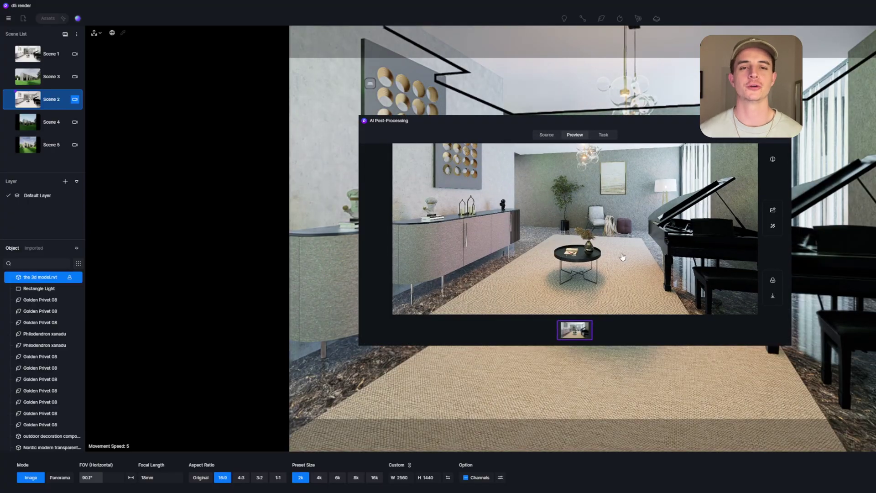
{"action": "left_click", "coordinate": [773, 226]}
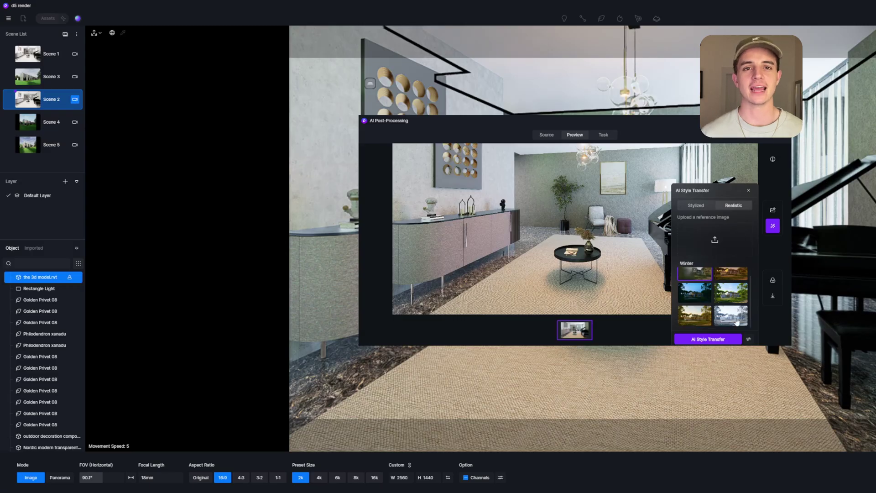
{"action": "left_click", "coordinate": [774, 284]}
{"action": "left_click", "coordinate": [773, 210]}
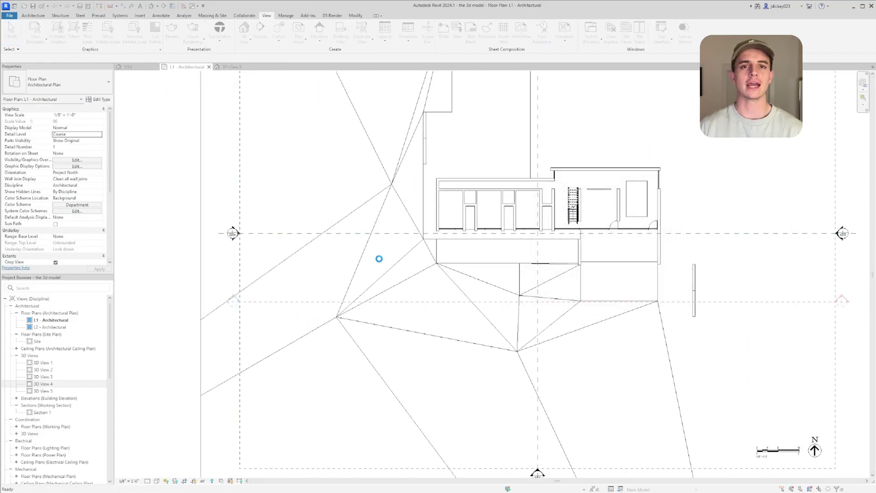
Place a camera in the L1 plan to create perspective 3D View 6 with its crop region visible.
{"action": "left_click", "coordinate": [338, 309]}
{"action": "left_click", "coordinate": [665, 119]}
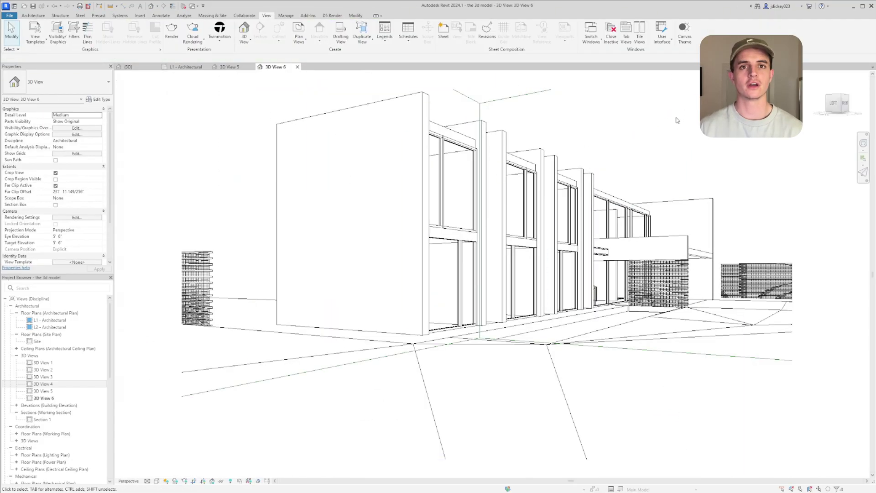
{"action": "scroll", "coordinate": [218, 247], "scroll_direction": "down", "scroll_amount": 5}
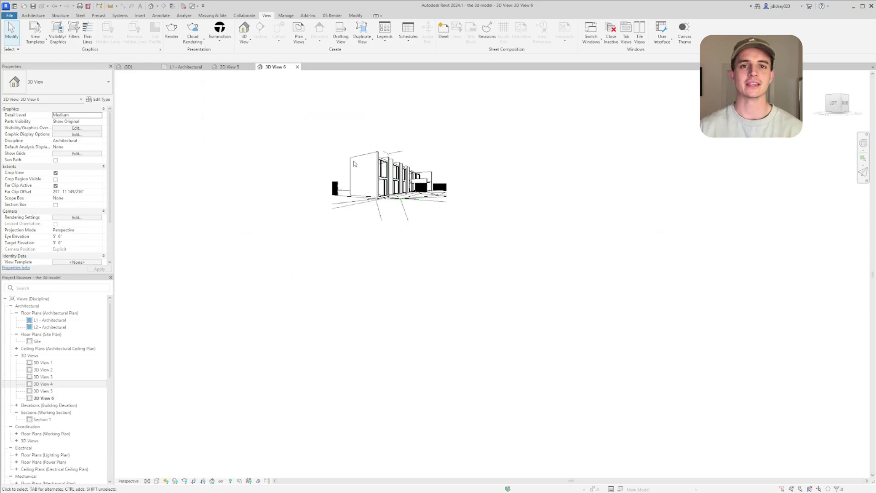
{"action": "left_click", "coordinate": [55, 179]}
{"action": "left_click", "coordinate": [336, 205]}
{"action": "left_click", "coordinate": [185, 67]}
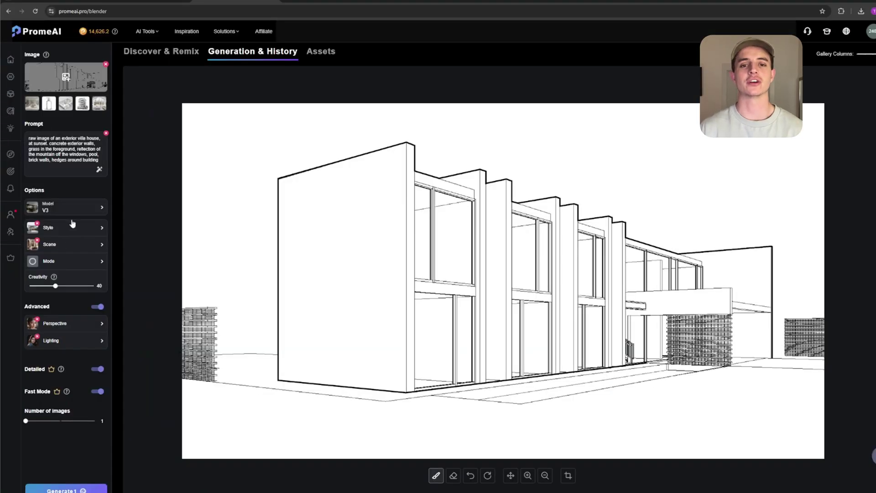
Clear the Living Room tags and choose Architecture > Villa with building styles and Autumn/Dusk environments.
{"action": "left_click", "coordinate": [72, 226]}
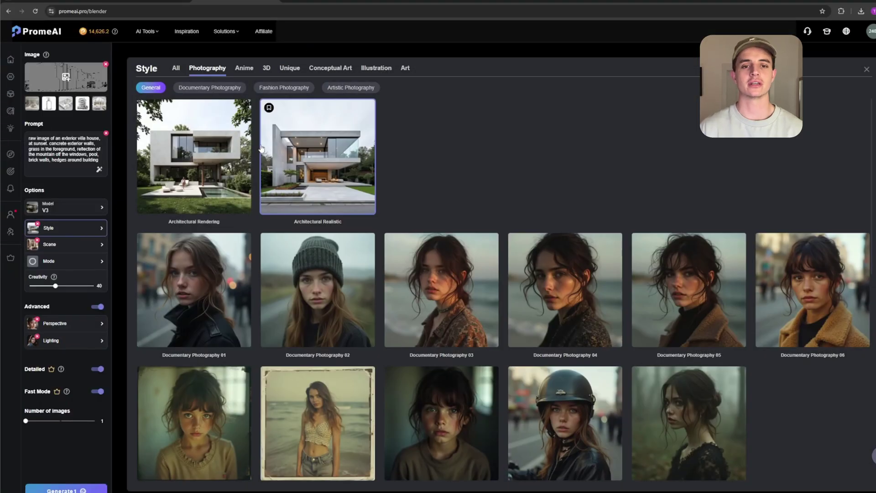
{"action": "left_click", "coordinate": [69, 246]}
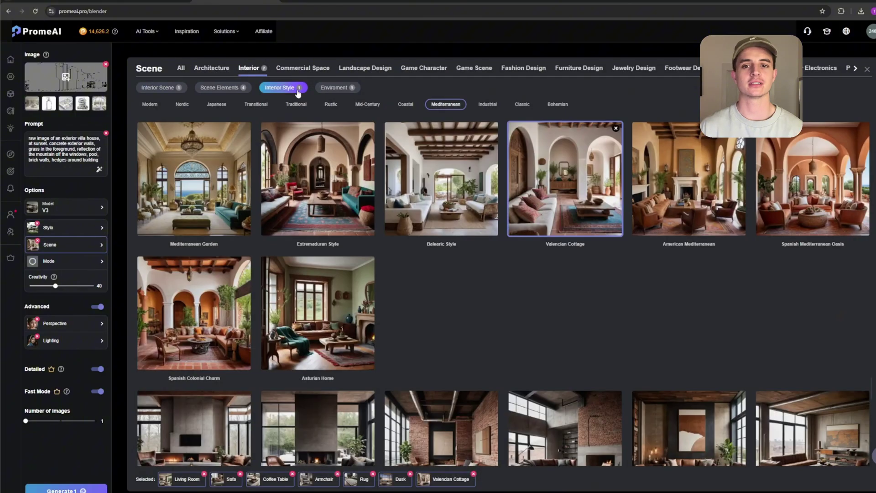
{"action": "left_click", "coordinate": [204, 474]}
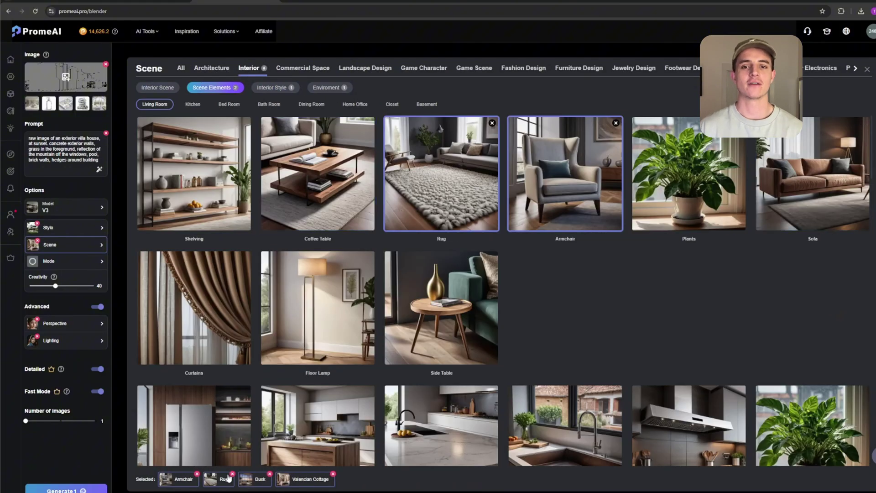
{"action": "left_click", "coordinate": [38, 241]}
{"action": "left_click", "coordinate": [52, 251]}
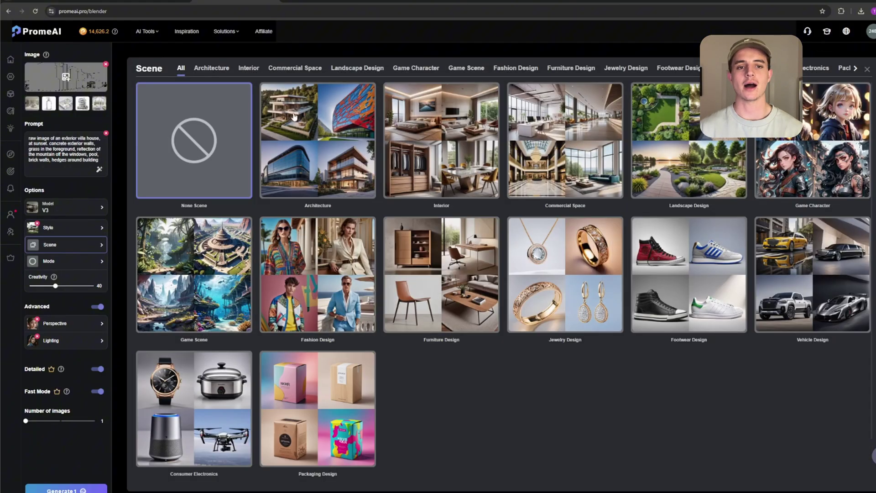
{"action": "left_click", "coordinate": [294, 118]}
{"action": "left_click", "coordinate": [348, 158]}
{"action": "left_click", "coordinate": [216, 88]}
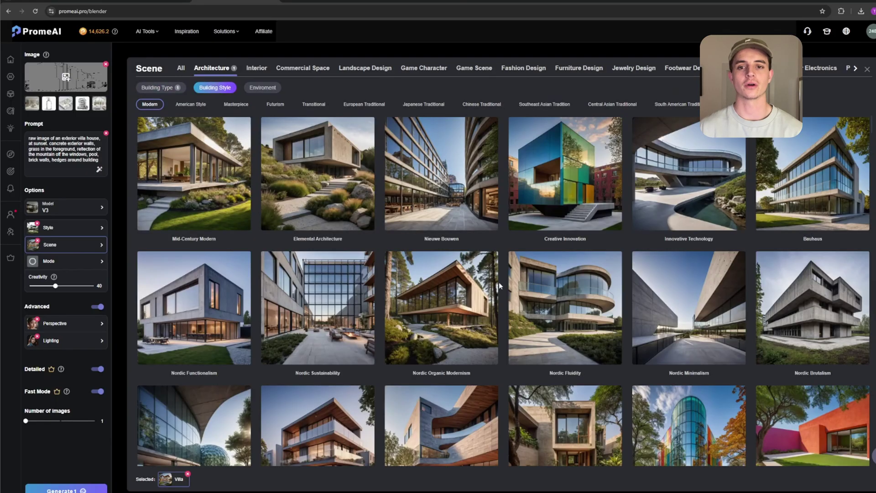
{"action": "scroll", "coordinate": [470, 290], "scroll_direction": "down", "scroll_amount": 3}
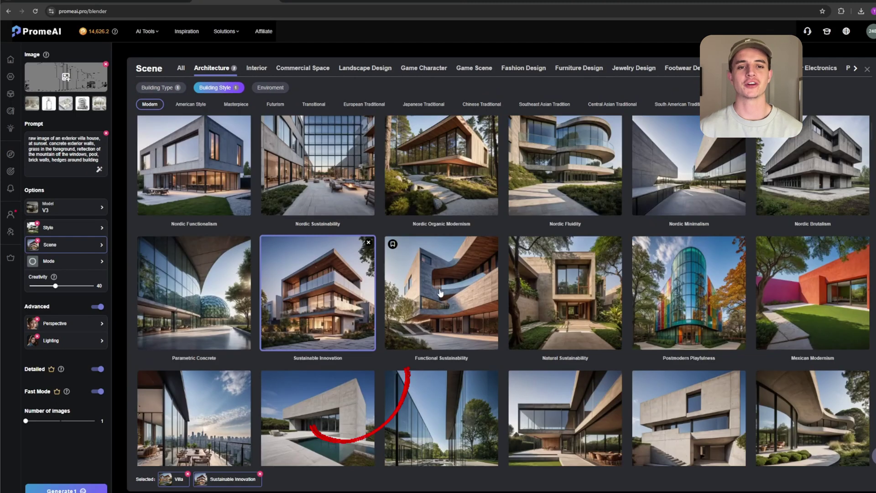
{"action": "left_click", "coordinate": [271, 88]}
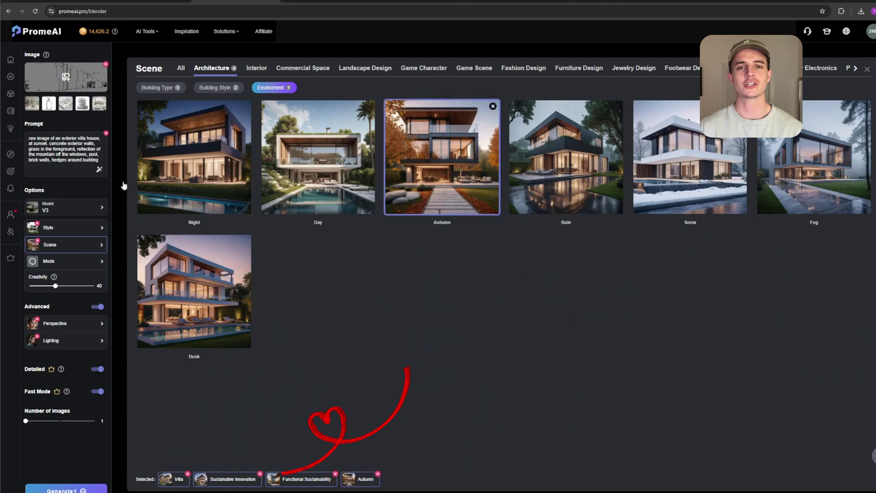
Set the generation mode, generate the villa rendering and view the new image.
{"action": "left_click", "coordinate": [47, 258]}
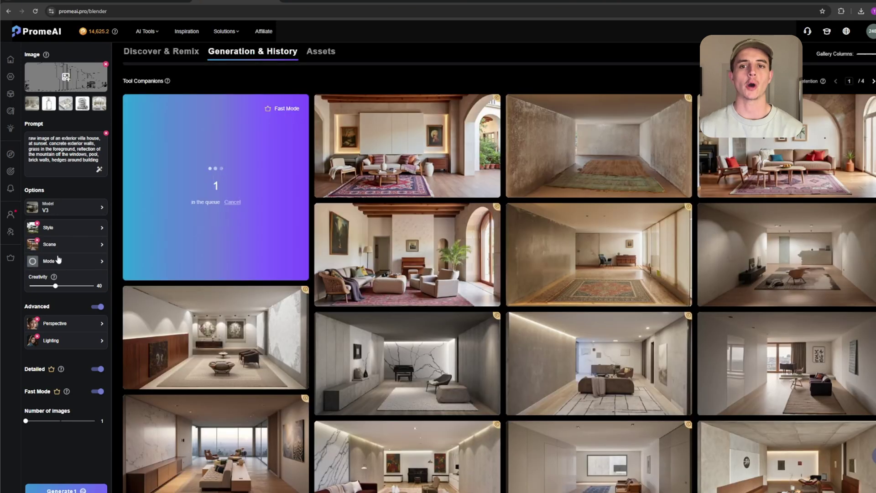
{"action": "left_click", "coordinate": [389, 183]}
{"action": "left_click", "coordinate": [96, 491]}
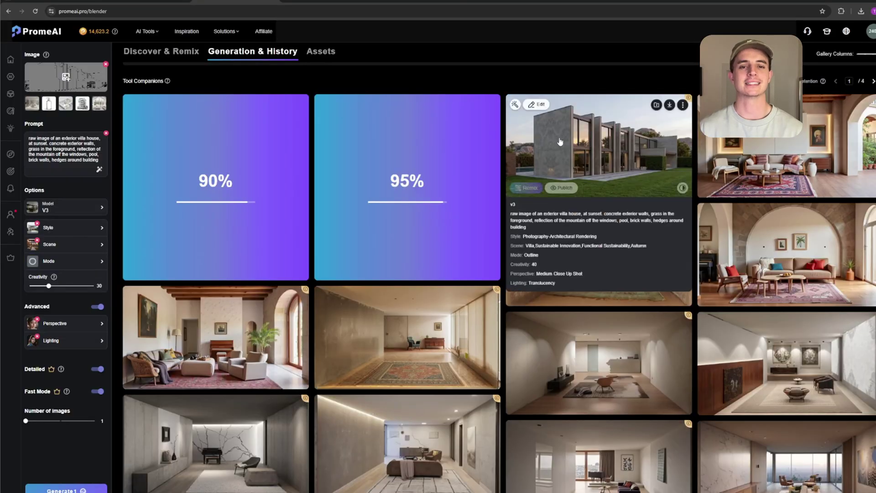
{"action": "left_click", "coordinate": [562, 141]}
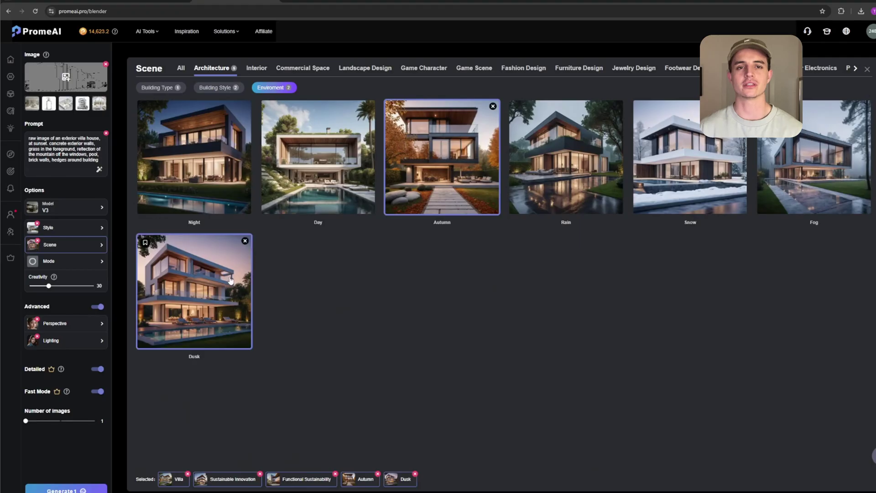
Remove the sustainability building styles and try Mid-Century Modern and Elemental Architecture instead.
{"action": "left_click", "coordinate": [68, 233]}
{"action": "left_click", "coordinate": [59, 245]}
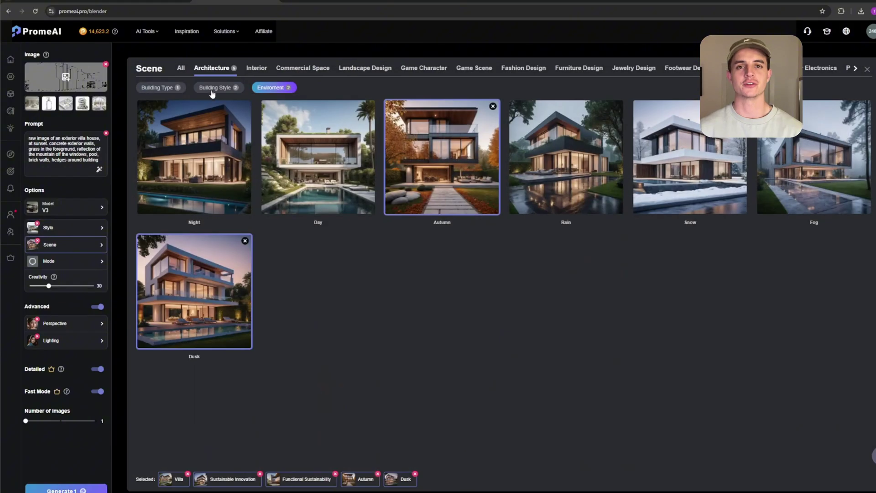
{"action": "left_click", "coordinate": [214, 88]}
{"action": "scroll", "coordinate": [318, 274], "scroll_direction": "down", "scroll_amount": 3}
{"action": "left_click", "coordinate": [318, 301]}
{"action": "left_click", "coordinate": [428, 309]}
{"action": "scroll", "coordinate": [429, 309], "scroll_direction": "up", "scroll_amount": 3}
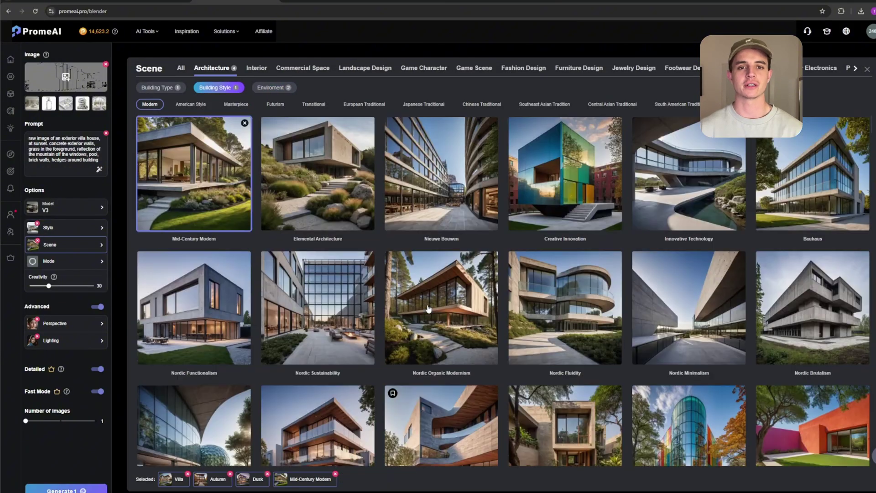
{"action": "left_click", "coordinate": [83, 488]}
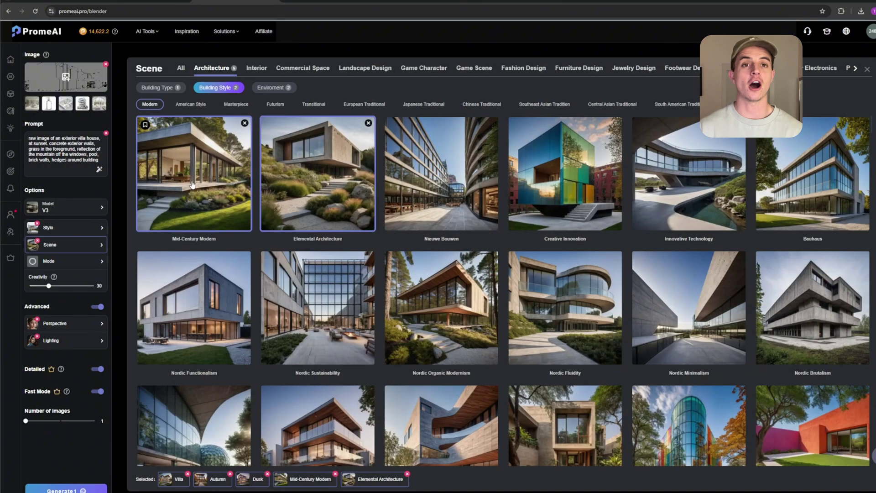
Pick Natural Sustainability as the villa's building style and generate new renderings.
{"action": "scroll", "coordinate": [817, 304], "scroll_direction": "down", "scroll_amount": 3}
{"action": "left_click", "coordinate": [805, 188]}
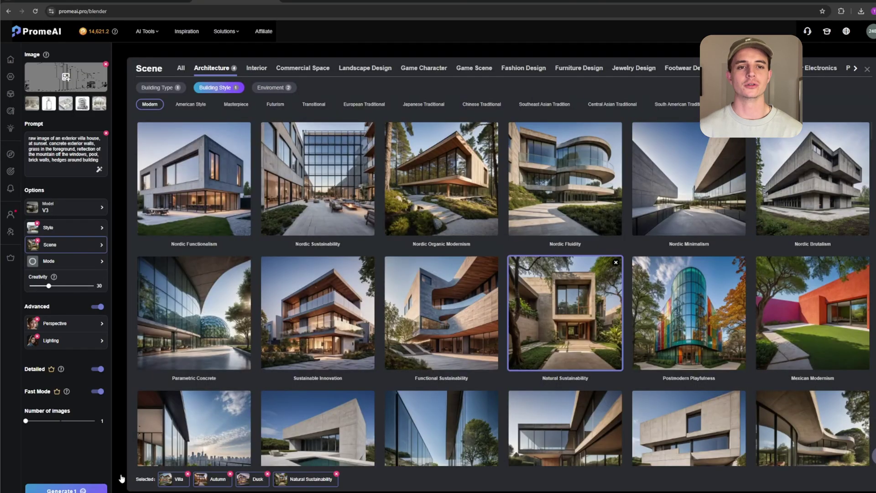
{"action": "left_click", "coordinate": [544, 280]}
{"action": "scroll", "coordinate": [545, 280], "scroll_direction": "down", "scroll_amount": 3}
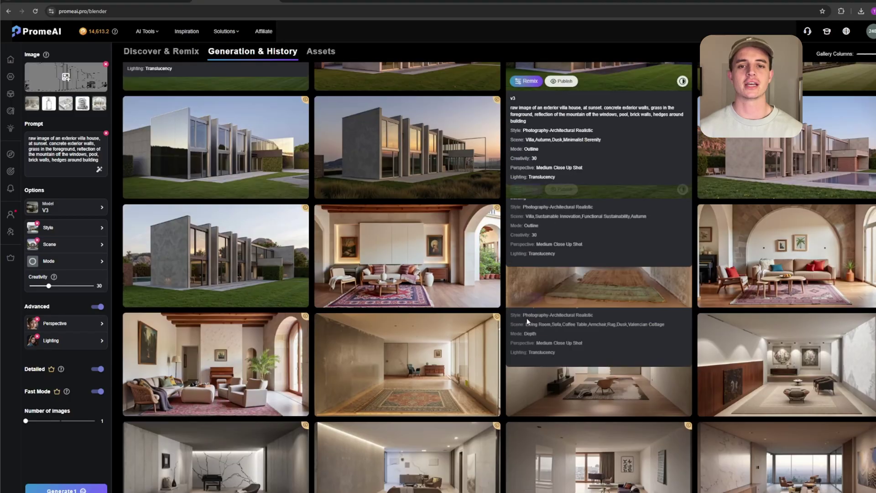
Open a generated villa image full screen and step back through earlier renders.
{"action": "left_click", "coordinate": [402, 146]}
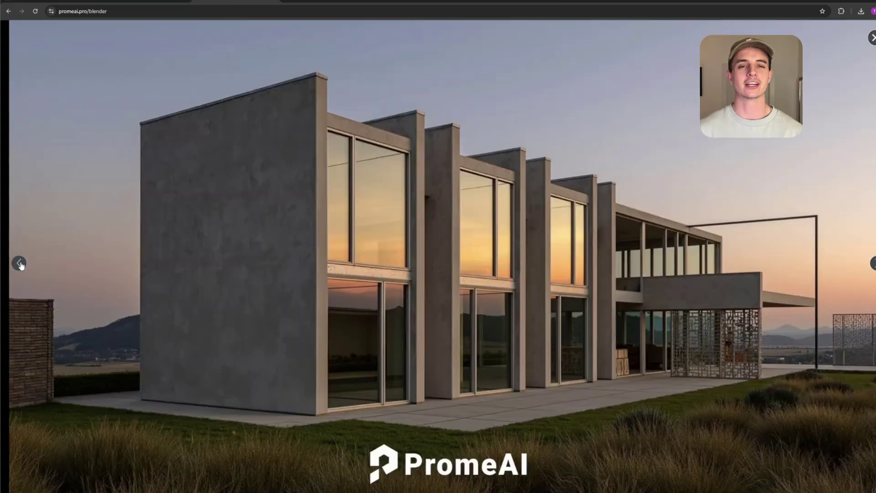
{"action": "left_click", "coordinate": [18, 263]}
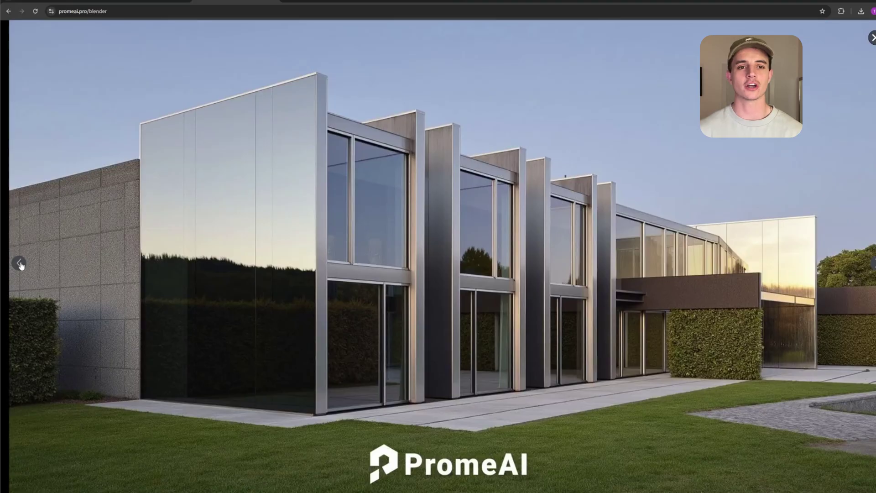
{"action": "left_click", "coordinate": [19, 263]}
{"action": "left_click", "coordinate": [19, 263]}
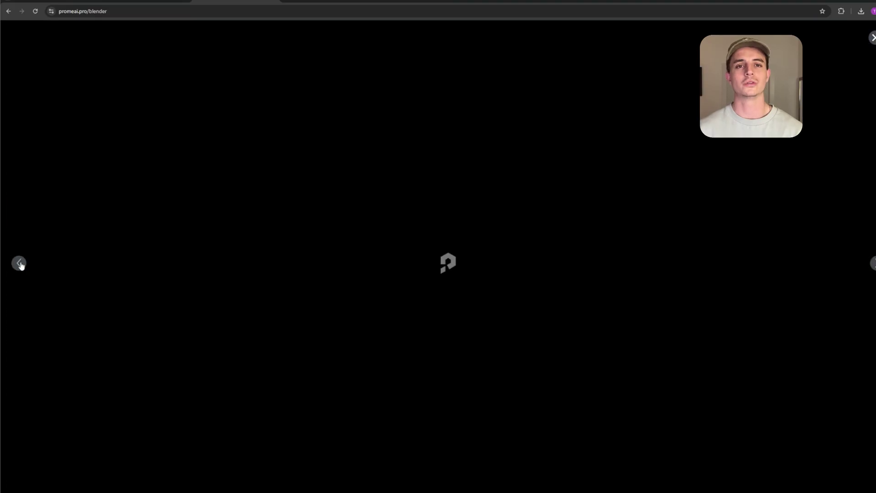
{"action": "left_click", "coordinate": [19, 263]}
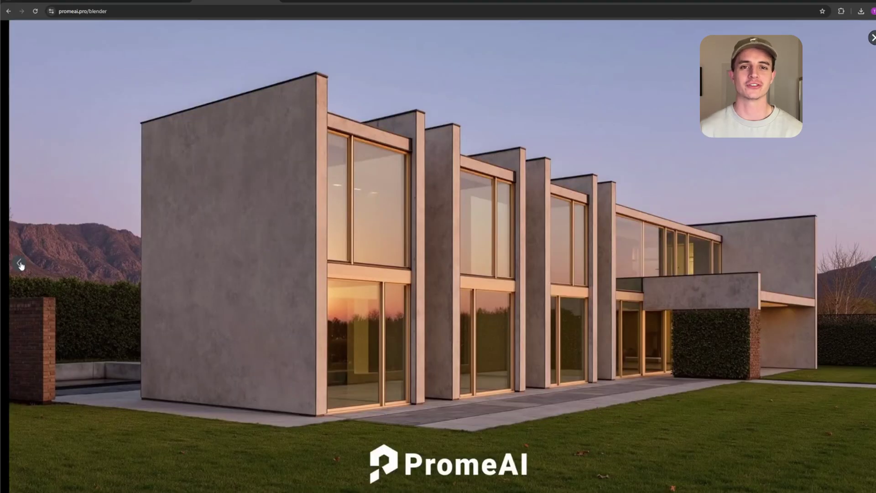
{"action": "left_click", "coordinate": [19, 263]}
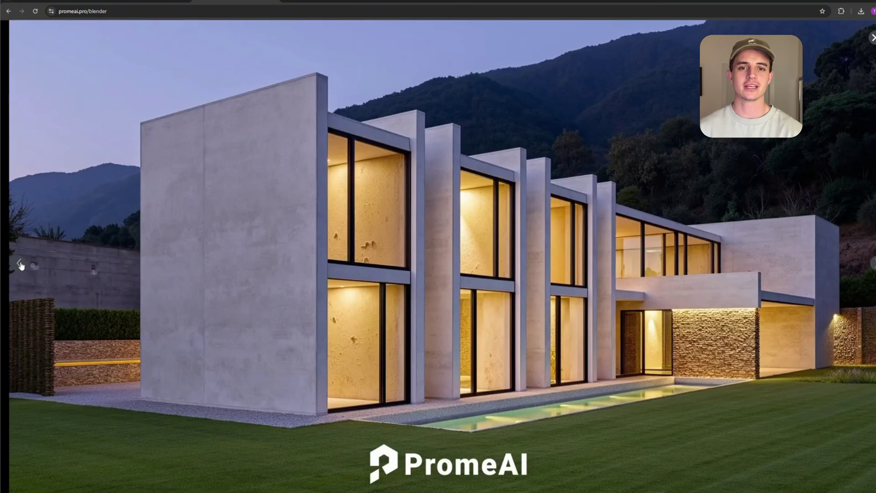
{"action": "key", "text": "Escape"}
Scroll up the history gallery and open the sandstone villa render at full size.
{"action": "scroll", "coordinate": [861, 340], "scroll_direction": "up", "scroll_amount": 5}
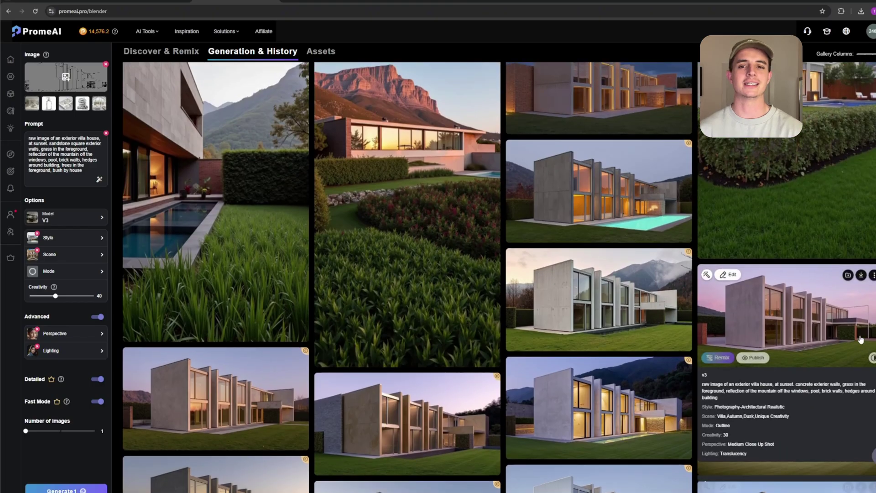
{"action": "scroll", "coordinate": [861, 340], "scroll_direction": "up", "scroll_amount": 10}
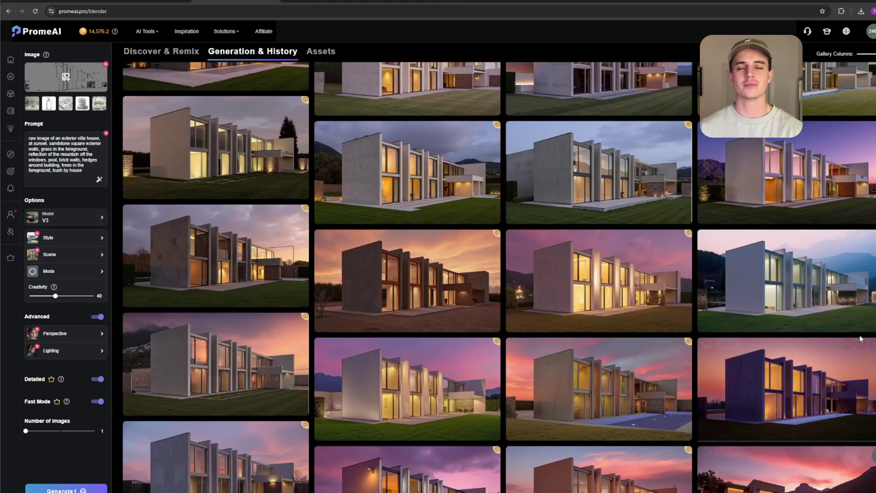
{"action": "scroll", "coordinate": [861, 340], "scroll_direction": "up", "scroll_amount": 1}
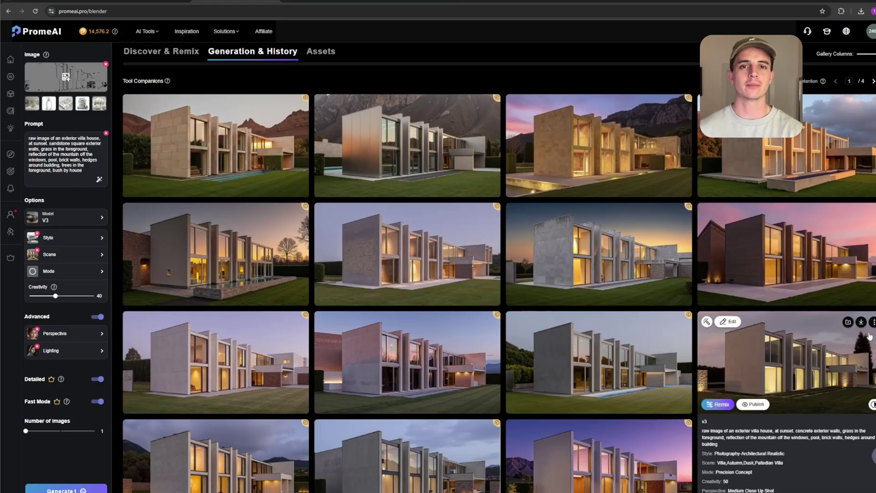
{"action": "scroll", "coordinate": [870, 336], "scroll_direction": "up", "scroll_amount": 3}
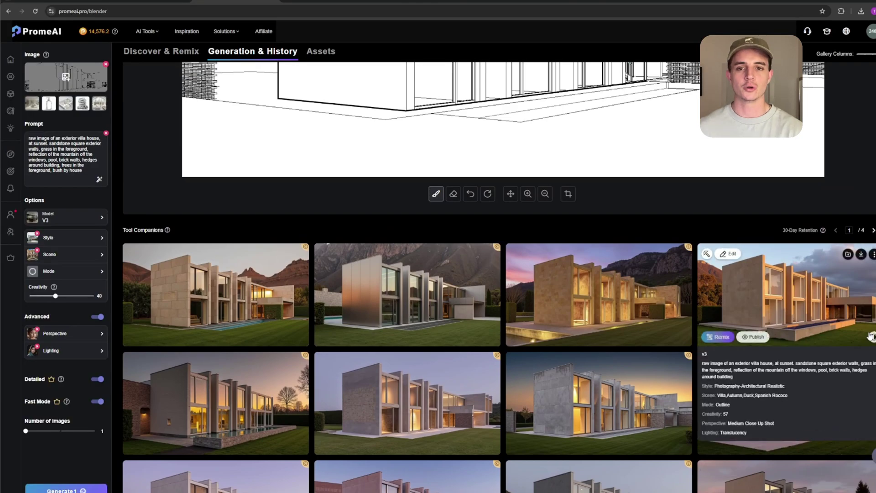
{"action": "left_click", "coordinate": [646, 298]}
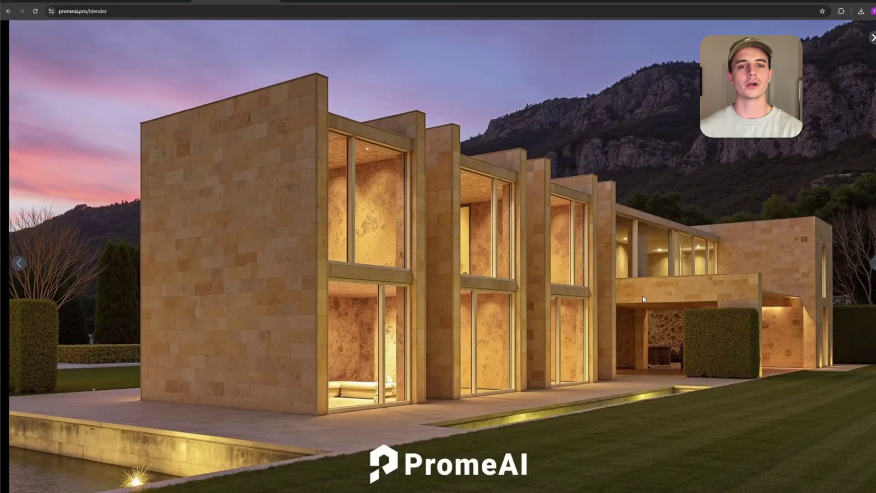
{"action": "left_click", "coordinate": [476, 42]}
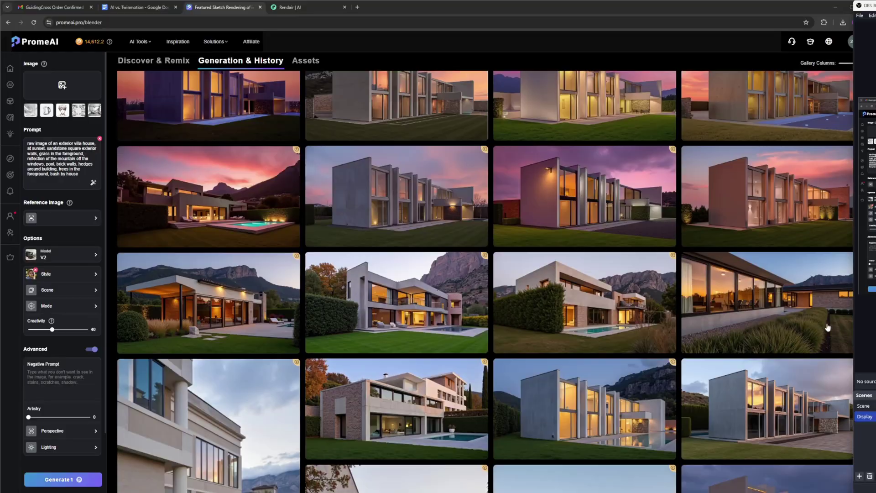
Open a villa render from the gallery and step forward through six more renders.
{"action": "scroll", "coordinate": [828, 327], "scroll_direction": "down", "scroll_amount": 10}
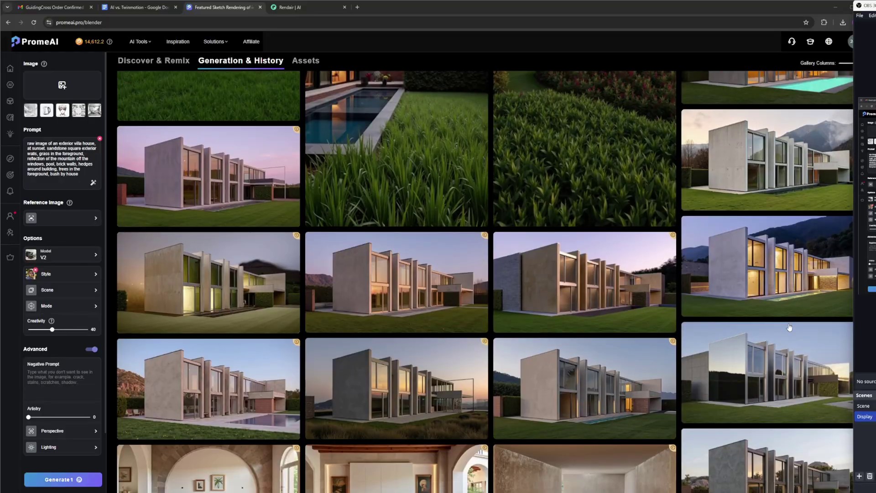
{"action": "scroll", "coordinate": [795, 347], "scroll_direction": "down", "scroll_amount": 8}
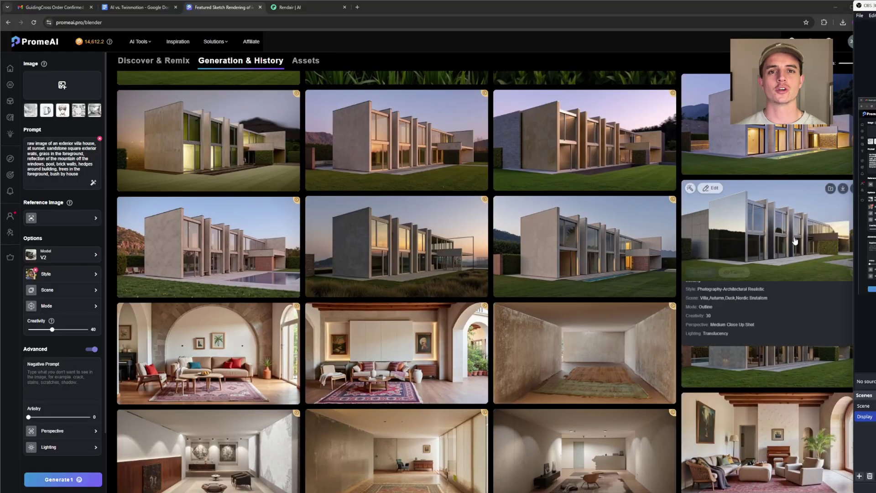
{"action": "left_click", "coordinate": [767, 214]}
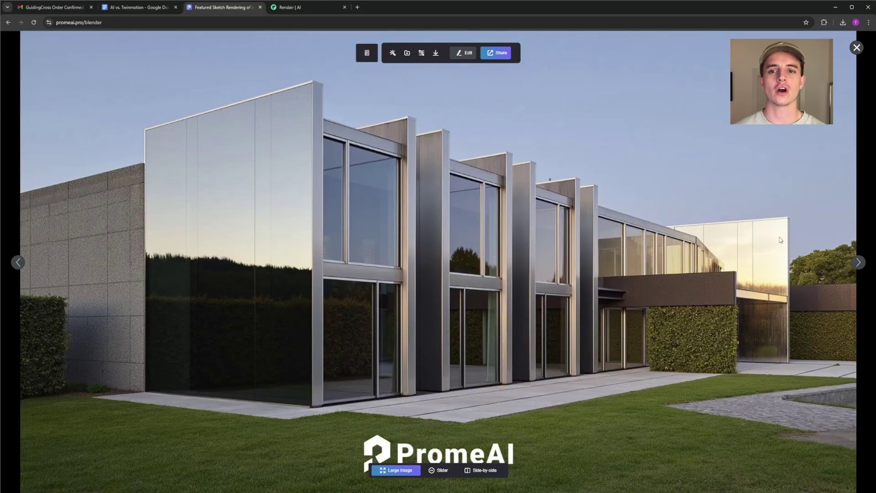
{"action": "key", "text": "Right"}
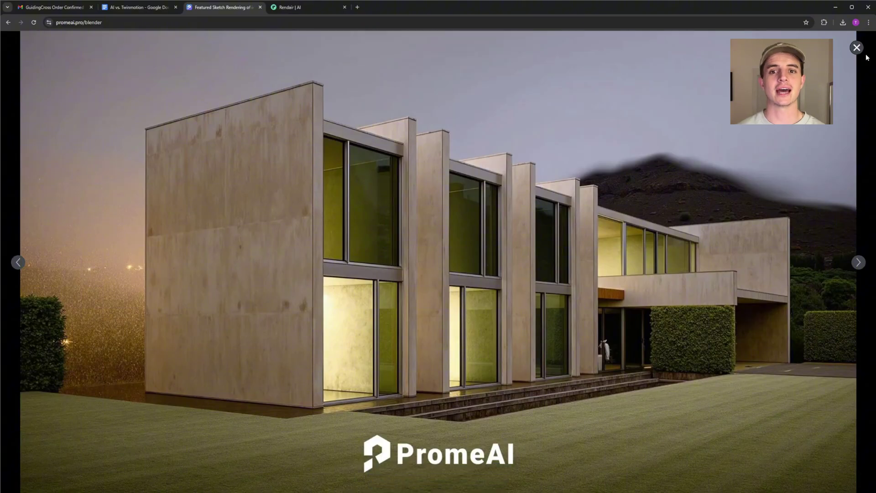
{"action": "key", "text": "Right"}
{"action": "key", "text": "Right"}
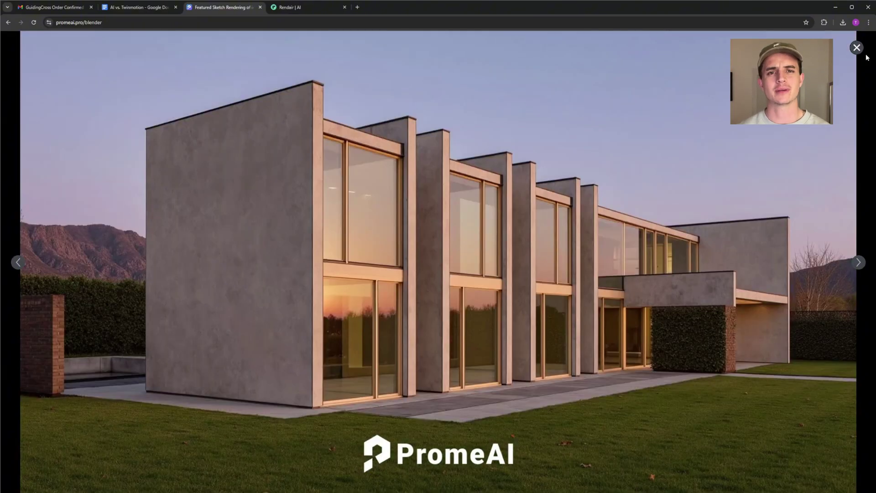
{"action": "key", "text": "Right"}
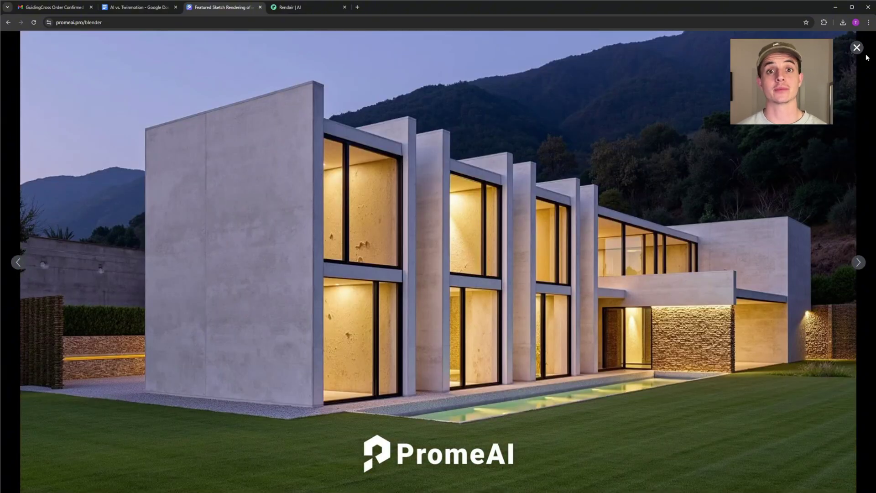
{"action": "key", "text": "Right"}
{"action": "key", "text": "Right"}
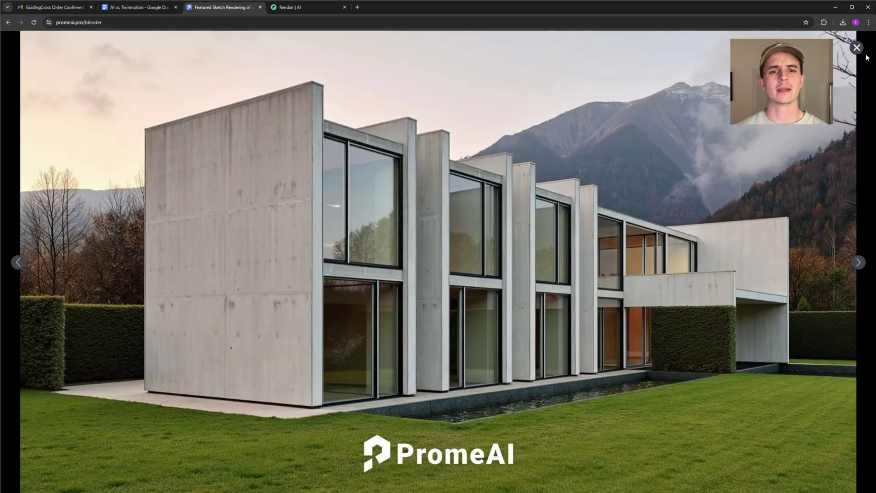
{"action": "key", "text": "Right"}
{"action": "key", "text": "Right"}
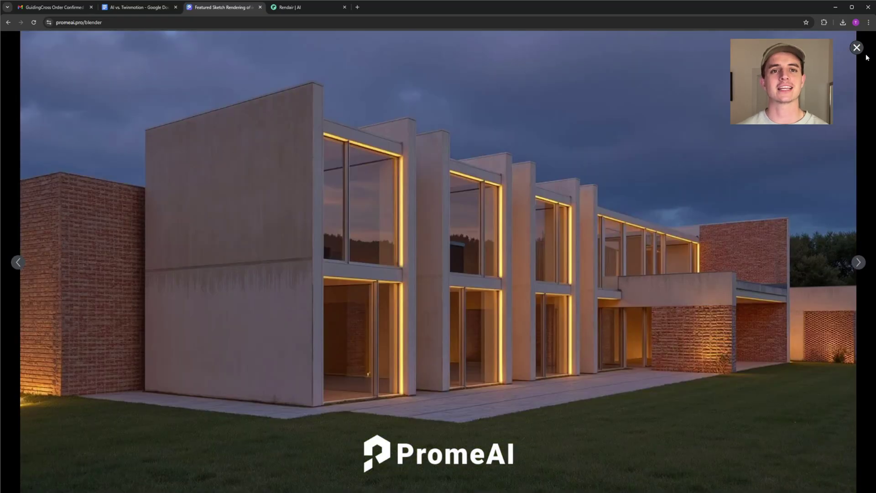
{"action": "key", "text": "Right"}
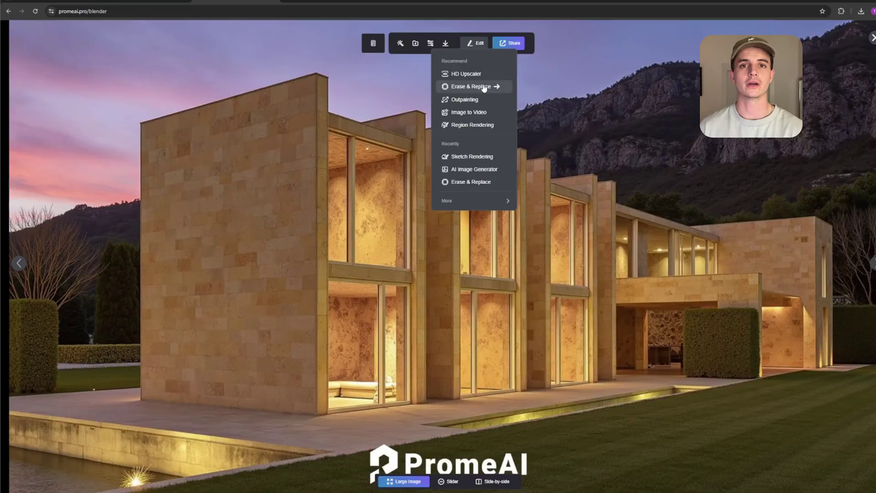
Replace the lawn with desert sand and rocks via Erase & Replace, then mark another render's building for removal.
{"action": "left_click", "coordinate": [484, 87]}
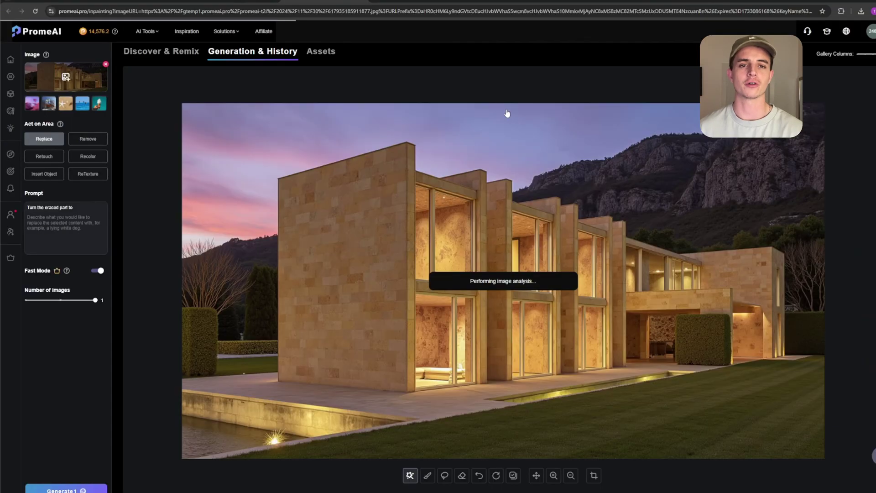
{"action": "left_click", "coordinate": [751, 372]}
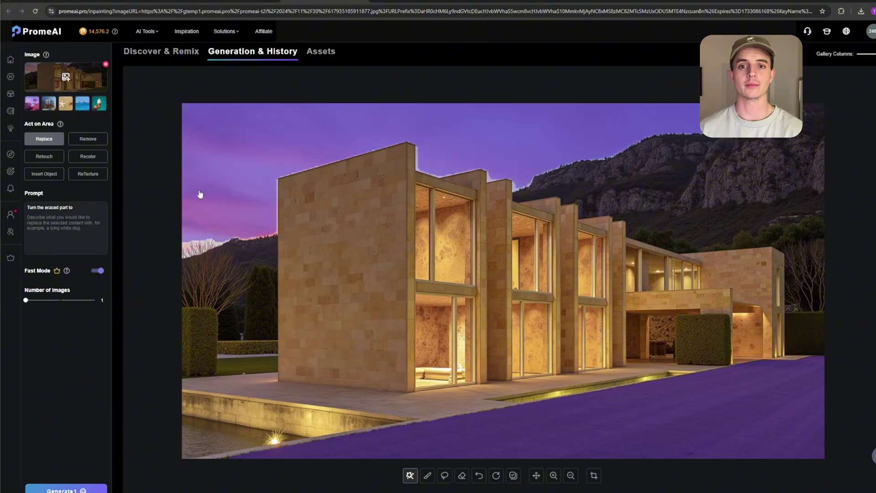
{"action": "left_click", "coordinate": [76, 223]}
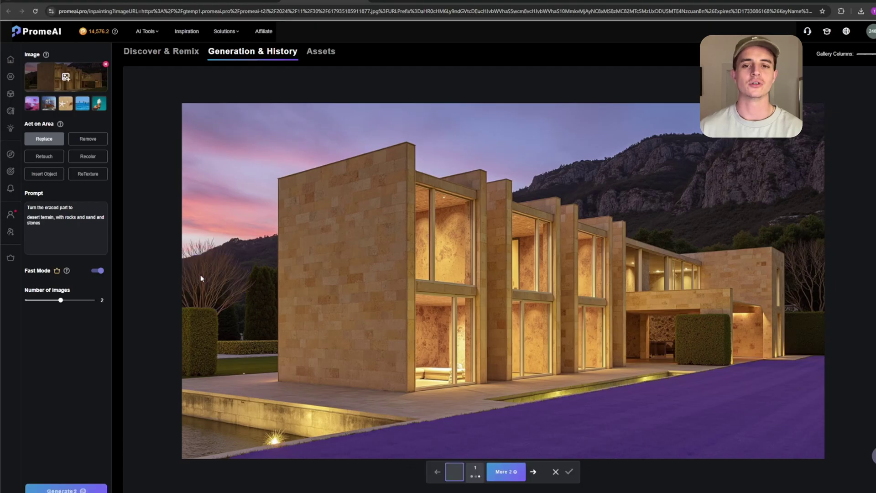
{"action": "scroll", "coordinate": [402, 274], "scroll_direction": "down", "scroll_amount": 2}
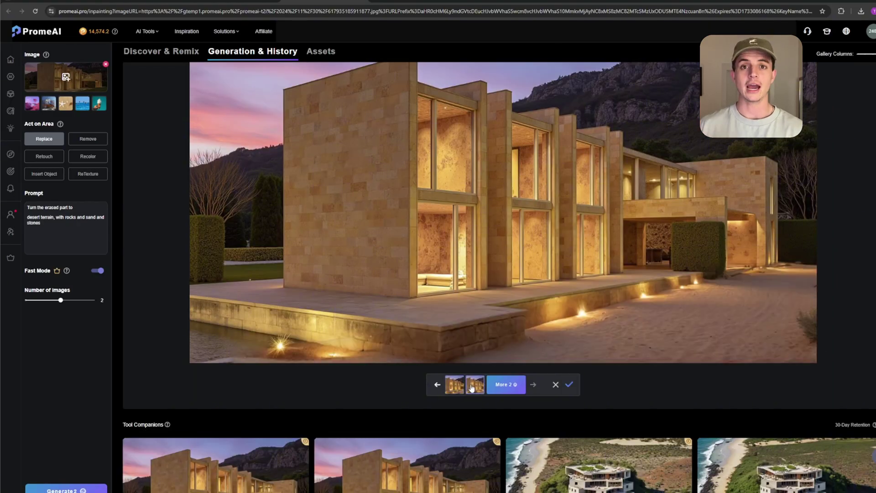
{"action": "left_click", "coordinate": [451, 385]}
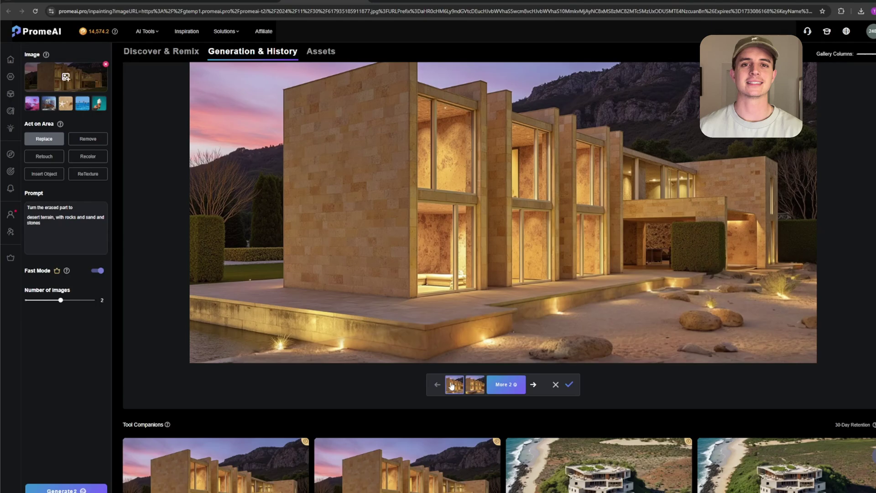
{"action": "left_click", "coordinate": [570, 385]}
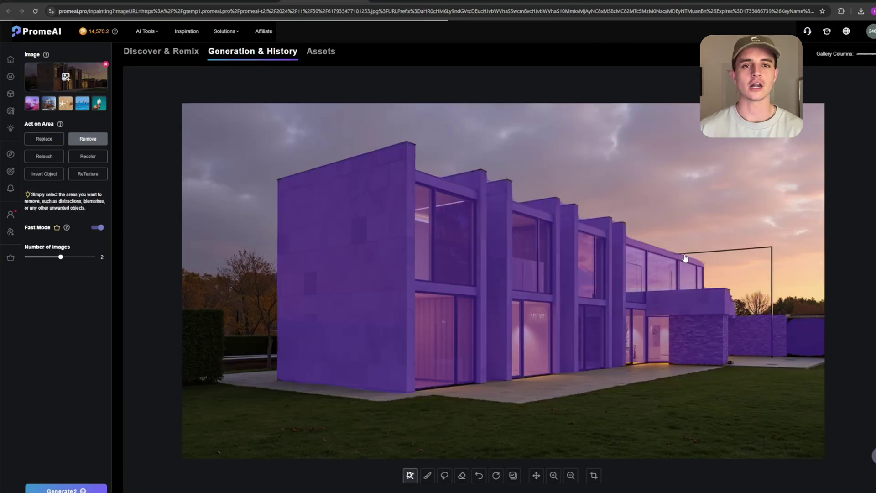
{"action": "left_click_drag", "start_coordinate": [679, 315], "coordinate": [771, 349]}
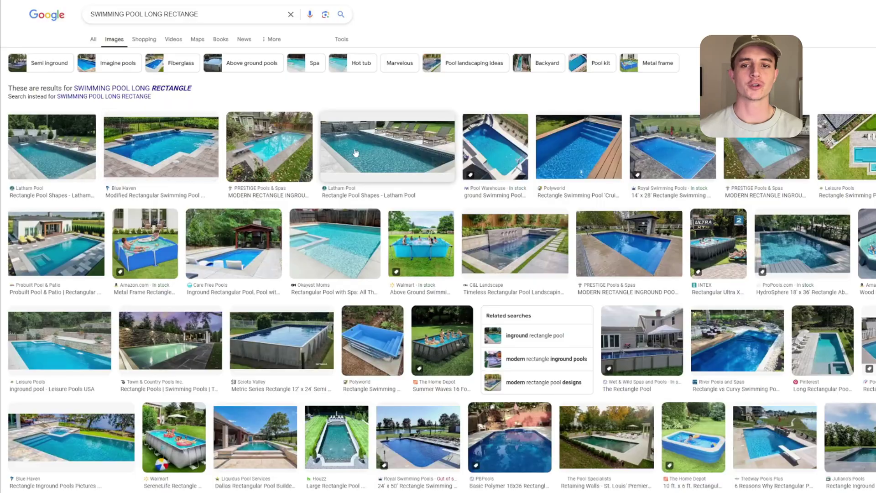
Save the long rectangular swimming pool photo from the search results to the computer.
{"action": "left_click", "coordinate": [380, 146]}
{"action": "right_click", "coordinate": [757, 158]}
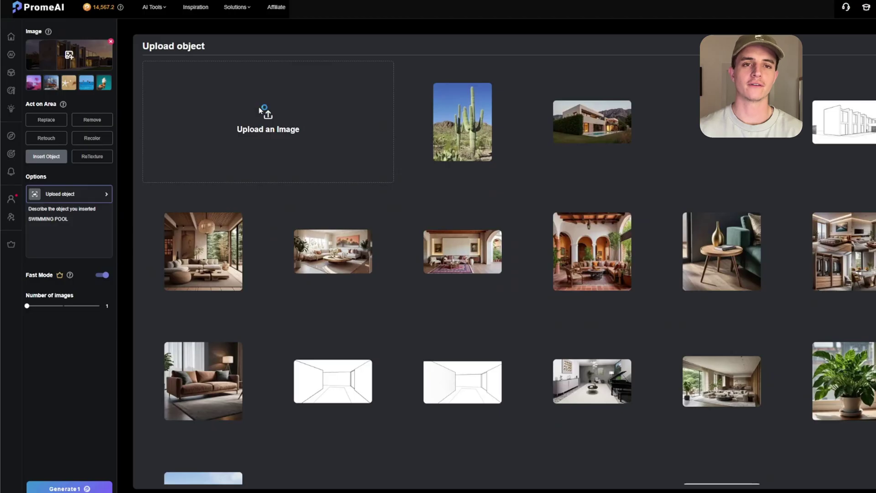
{"action": "left_click", "coordinate": [269, 123]}
{"action": "left_click", "coordinate": [195, 89]}
{"action": "key", "text": "Return"}
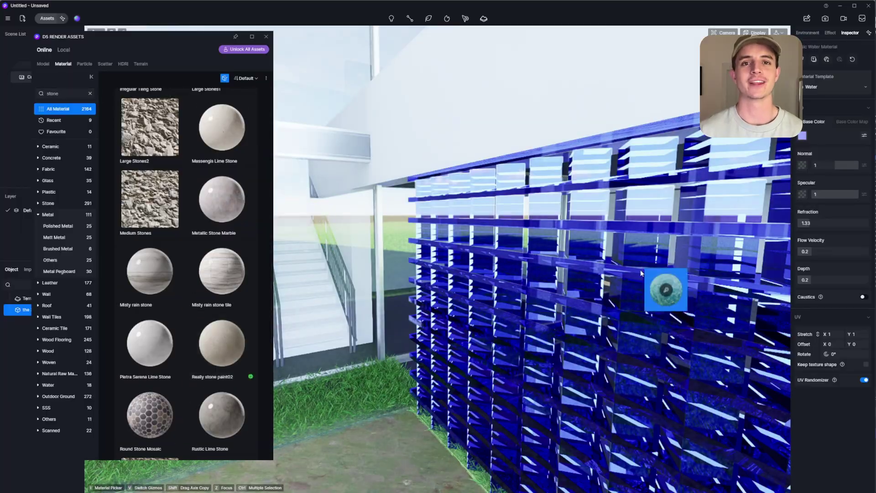
Drag a stone material onto the villa facade and browse the Roof materials.
{"action": "left_click_drag", "start_coordinate": [644, 263], "coordinate": [546, 257]}
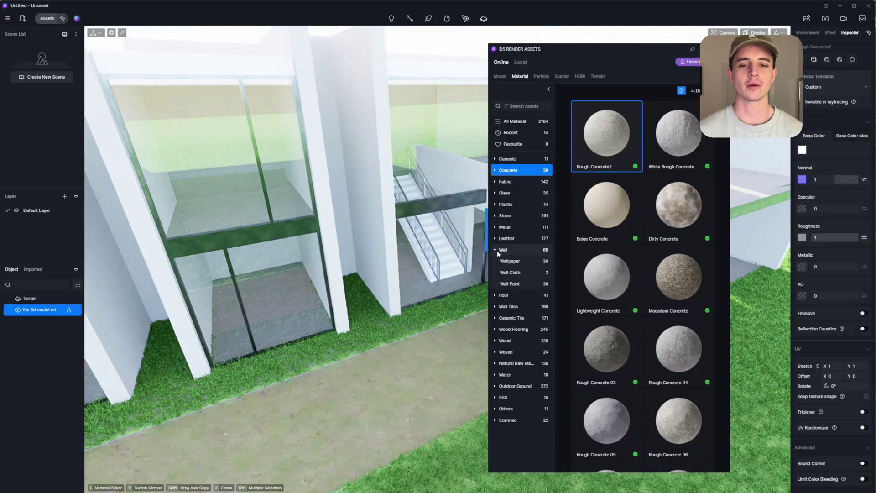
{"action": "left_click", "coordinate": [504, 295]}
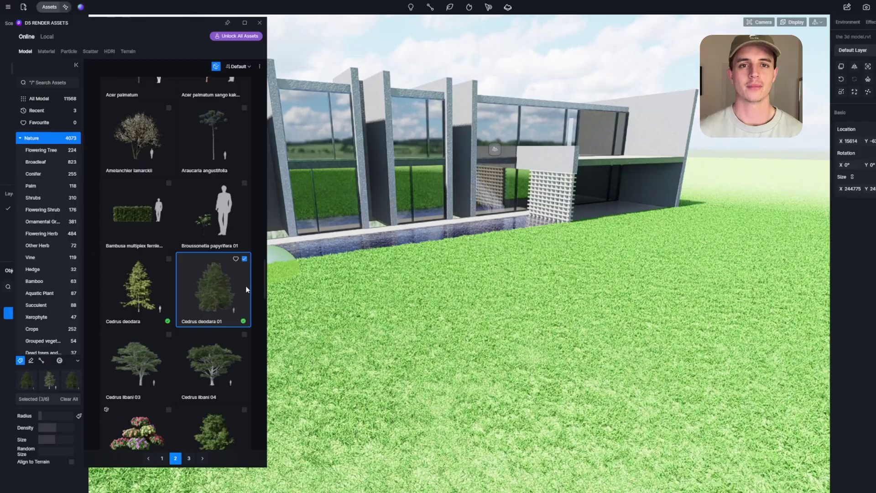
Scatter-paint trees across the landscape and copy the Golden Privet hedge along the pool edge.
{"action": "scroll", "coordinate": [246, 286], "scroll_direction": "down", "scroll_amount": 5}
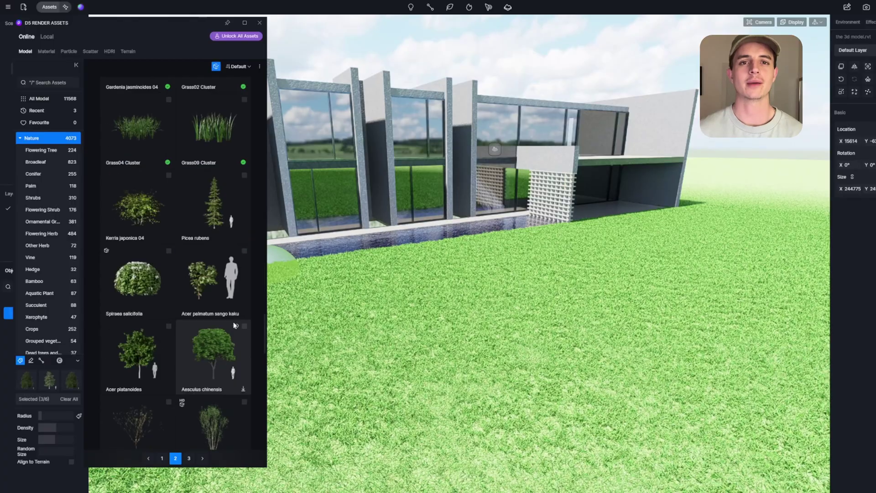
{"action": "scroll", "coordinate": [219, 329], "scroll_direction": "down", "scroll_amount": 6}
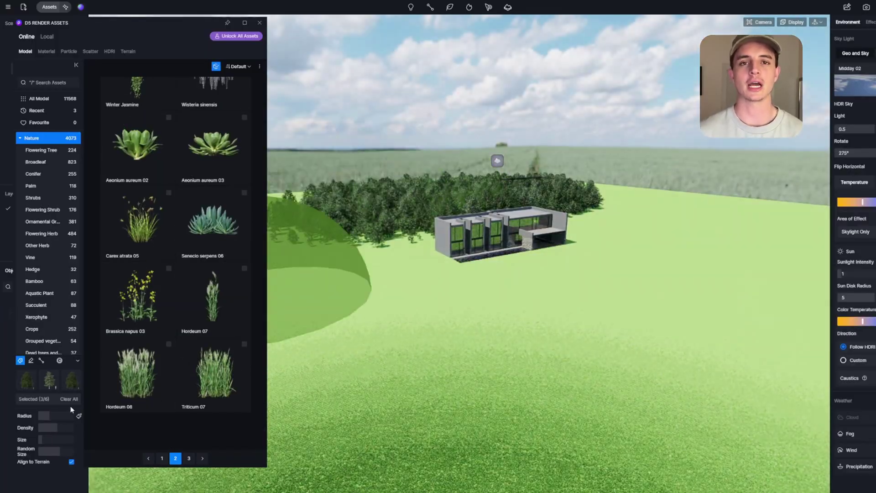
{"action": "mouse_move", "coordinate": [310, 219]}
{"action": "left_mouse_down"}
{"action": "mouse_move", "coordinate": [532, 203]}
{"action": "mouse_move", "coordinate": [772, 242]}
{"action": "mouse_move", "coordinate": [378, 215]}
{"action": "mouse_move", "coordinate": [771, 238]}
{"action": "mouse_move", "coordinate": [390, 215]}
{"action": "left_mouse_up"}
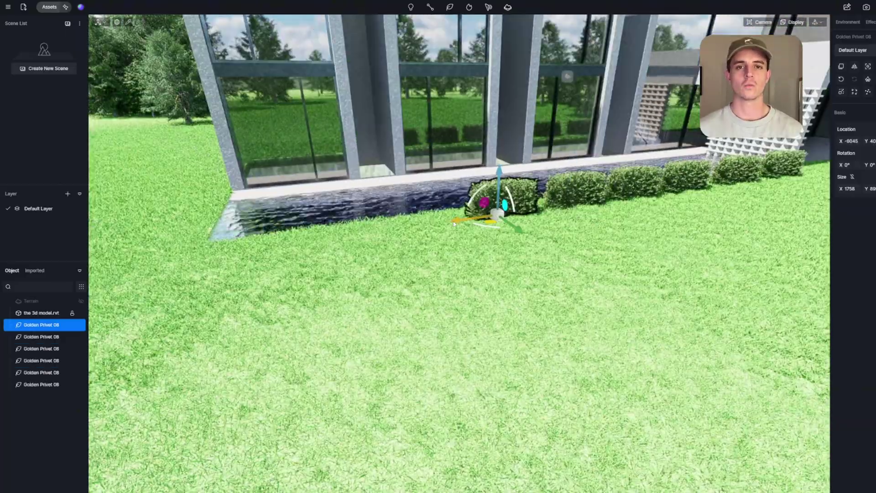
{"action": "left_click_drag", "start_coordinate": [499, 196], "coordinate": [254, 231]}
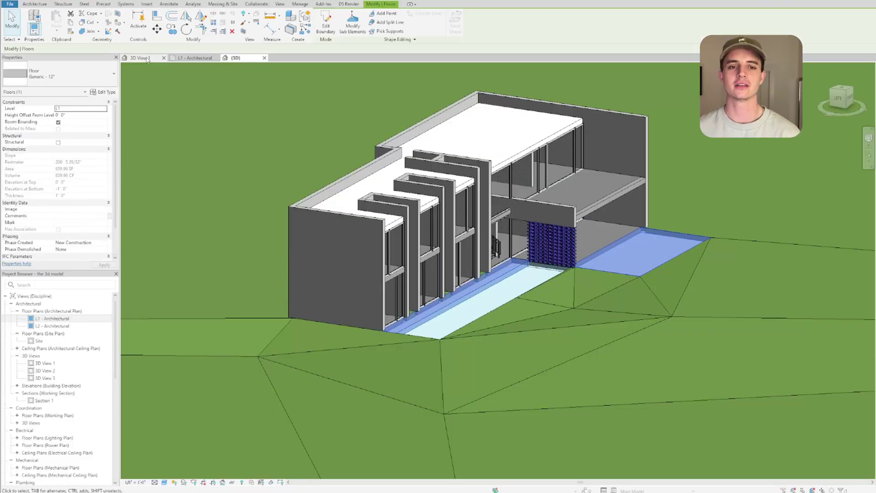